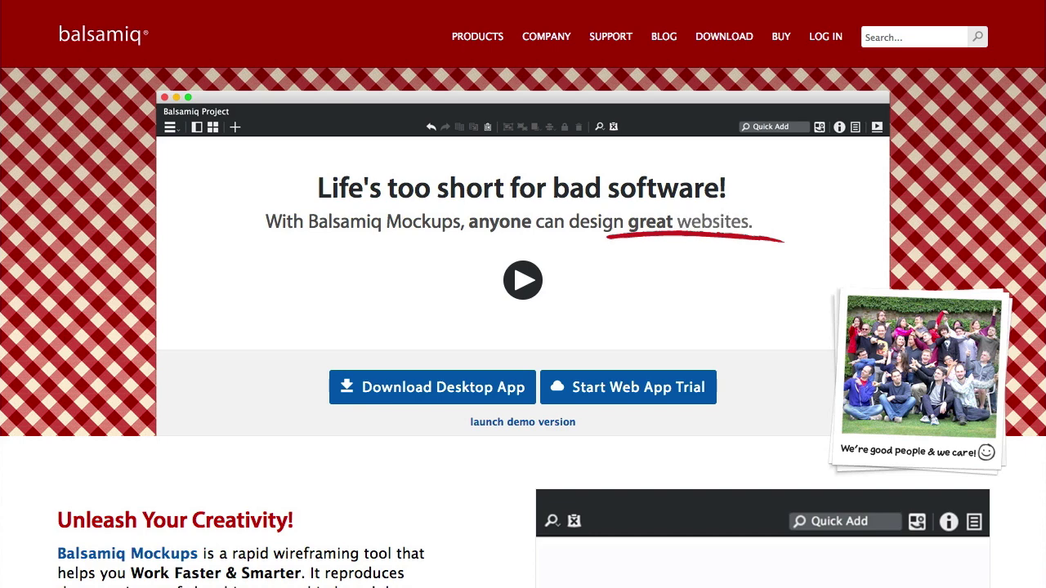
Open Balsamiq's Company customers page and scroll through the customer testimonials and tweets.
click(545, 36)
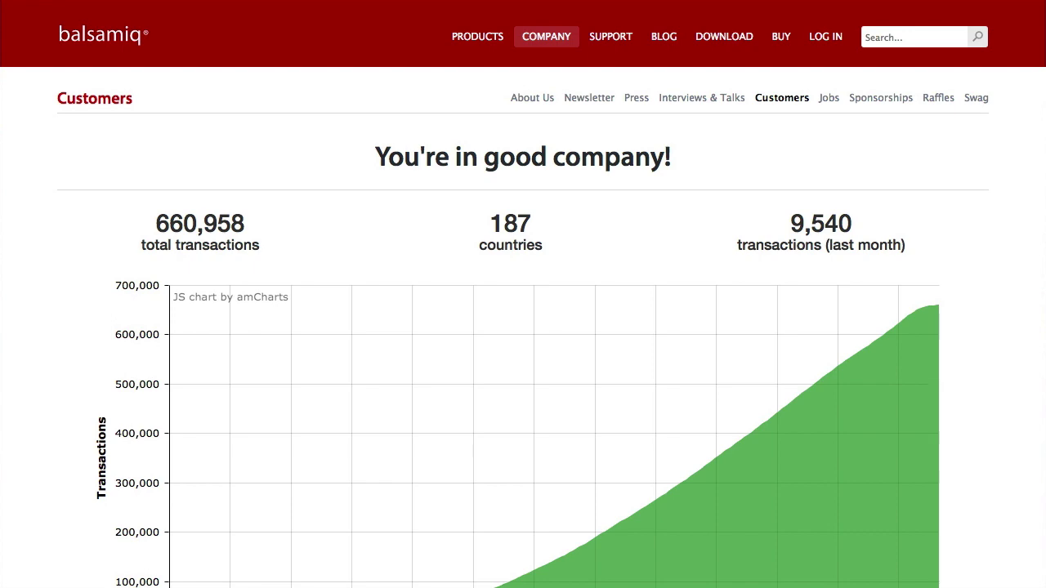
scroll(523, 294, down, 5)
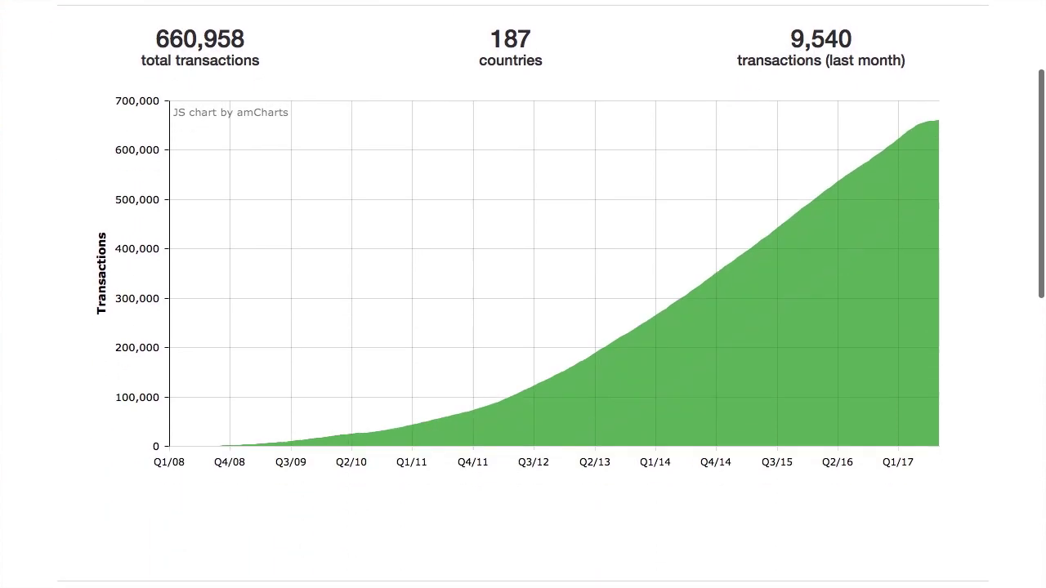
scroll(522, 295, down, 5)
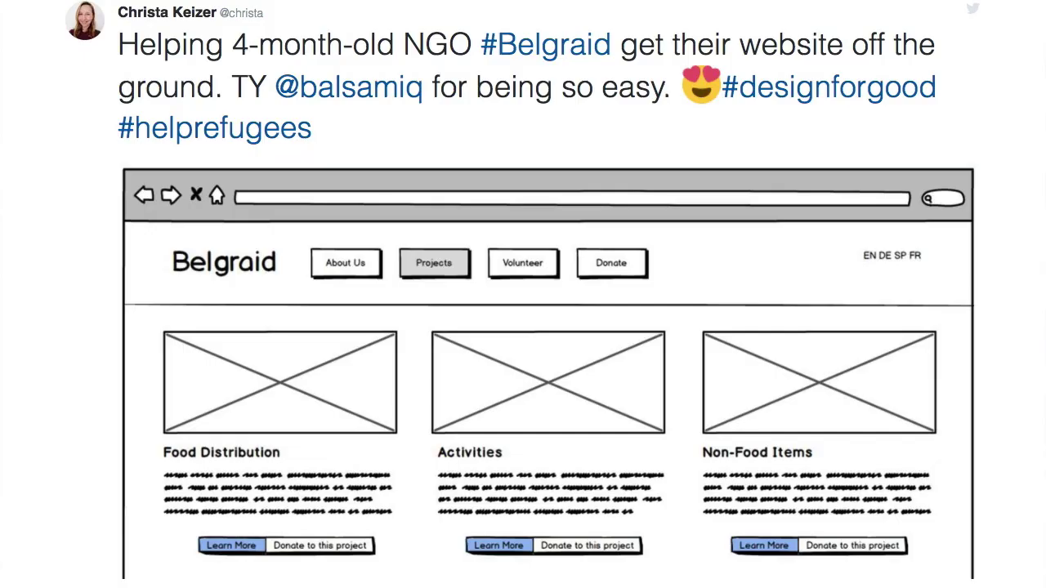
scroll(523, 294, down, 5)
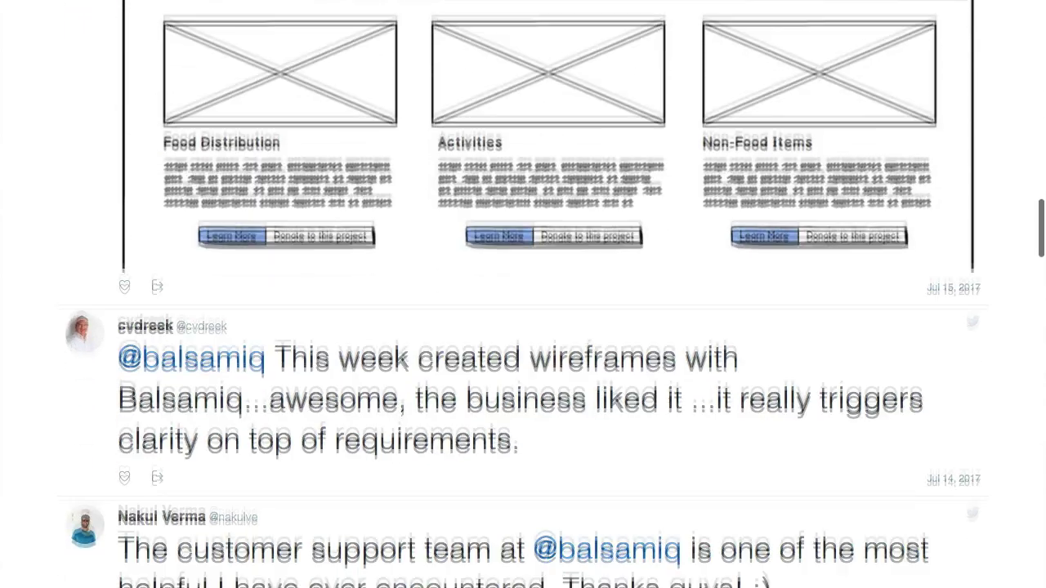
scroll(523, 294, down, 1)
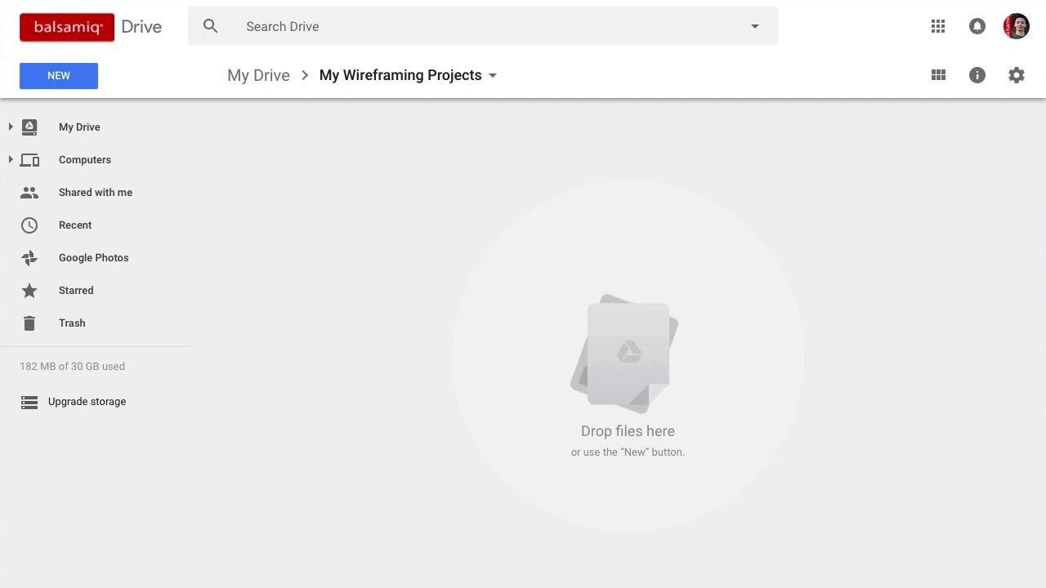
Create a new Balsamiq Wireframes project from Google Drive's New > More menu.
click(53, 78)
mouse_move(219, 305)
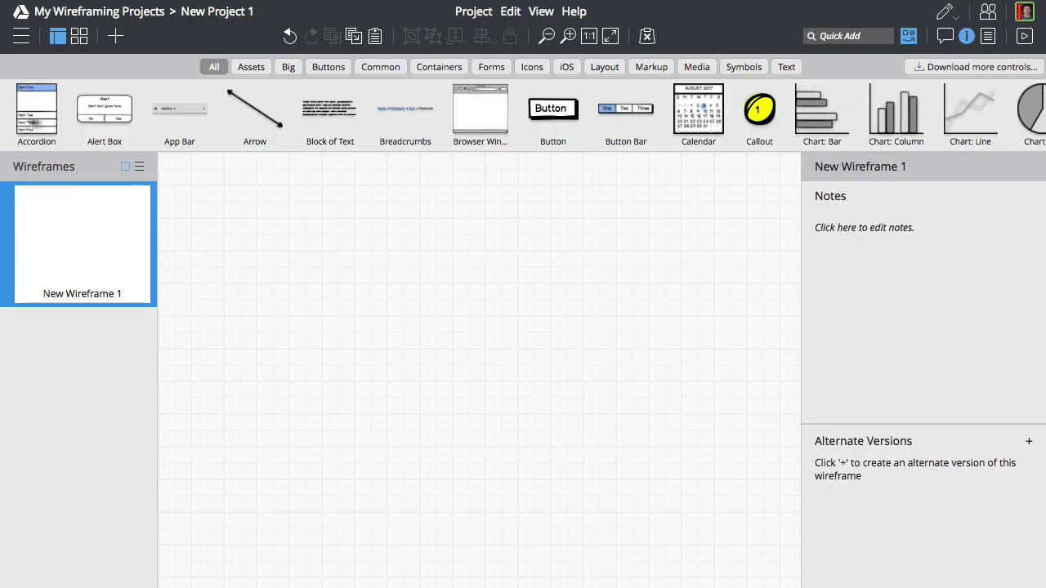
Place a Smartphone frame from the UI library onto the wireframe canvas.
scroll(193, 129, right, 10)
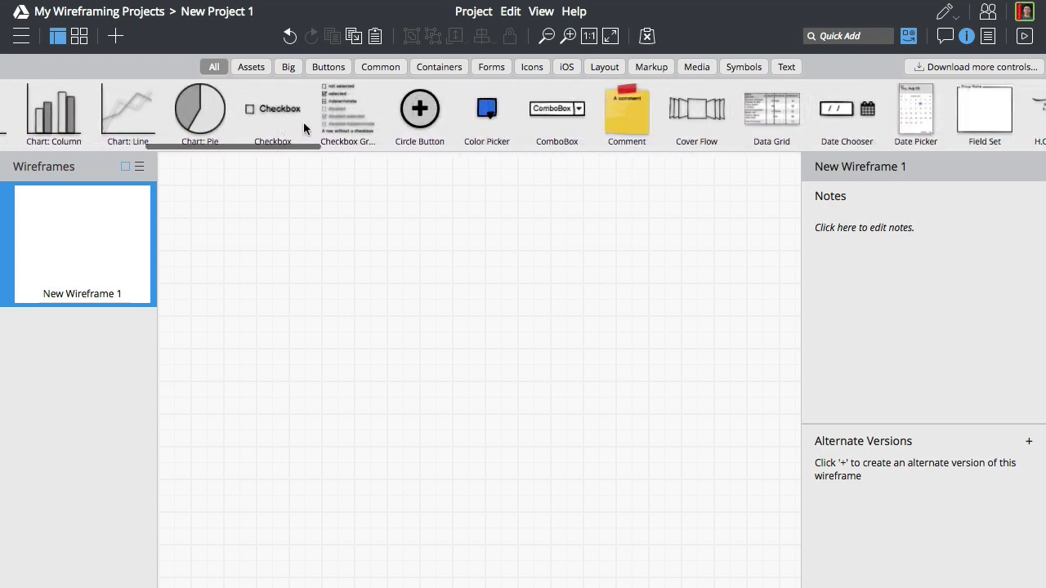
scroll(356, 126, right, 15)
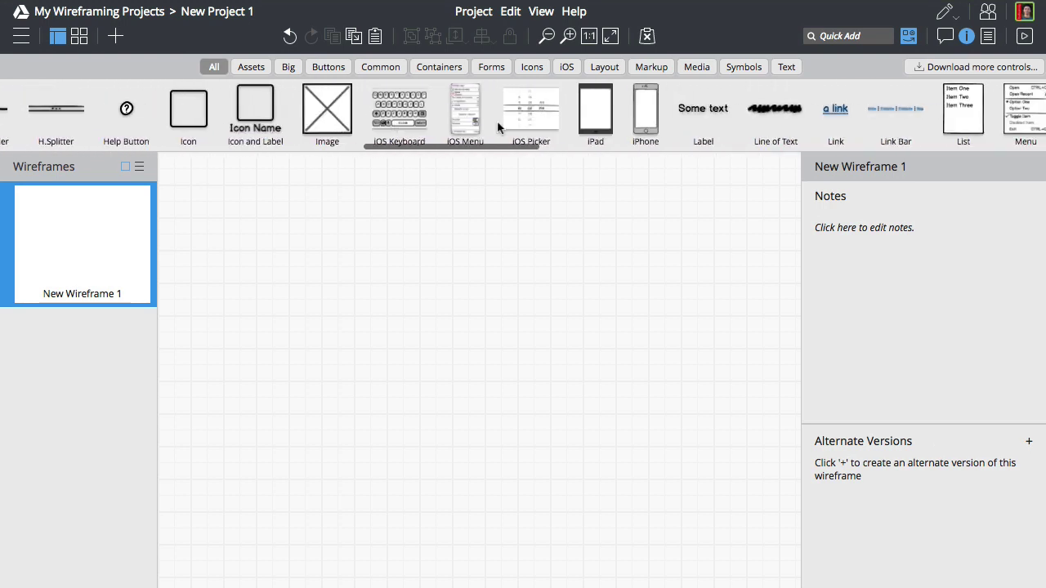
scroll(527, 120, right, 15)
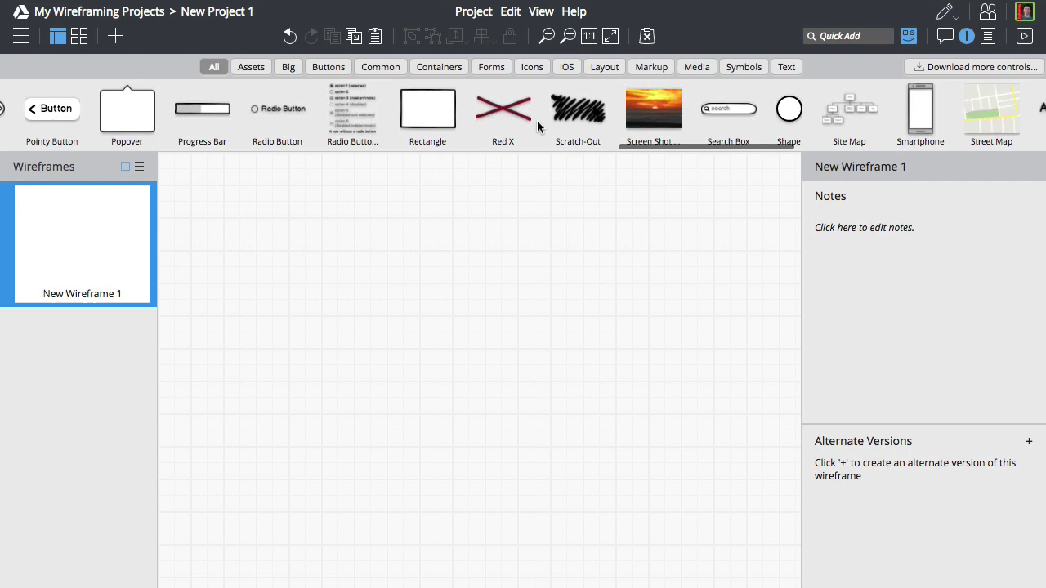
scroll(670, 120, right, 1)
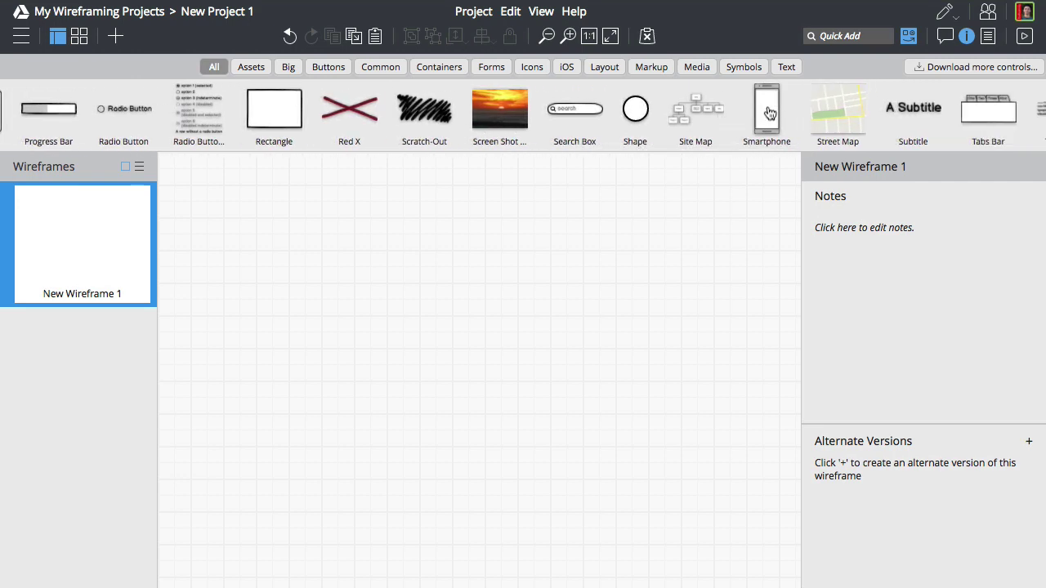
drag(769, 113, 446, 413)
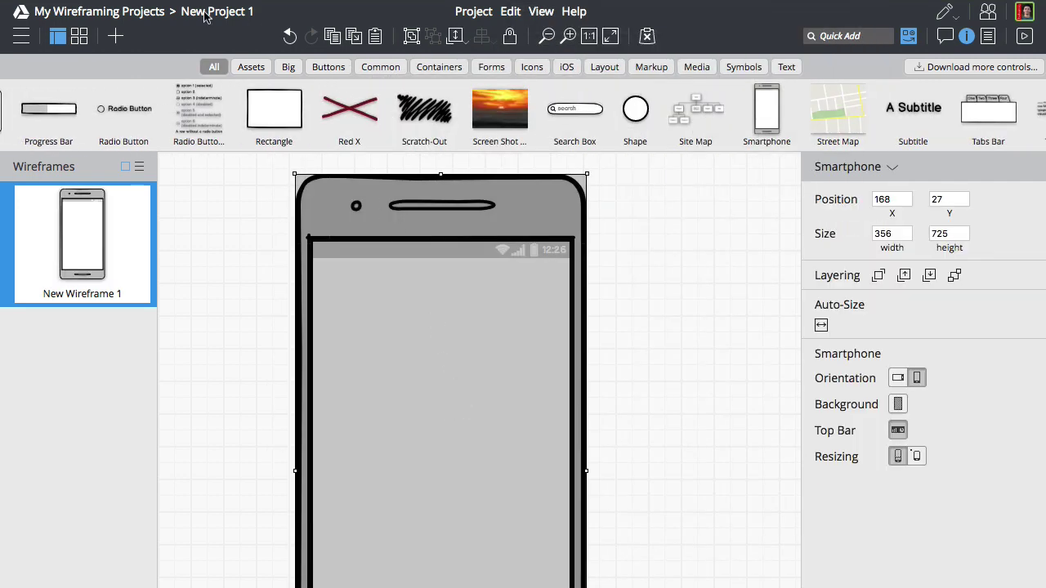
Rename the project to 'Funstagram'.
click(206, 12)
text(Funstag)
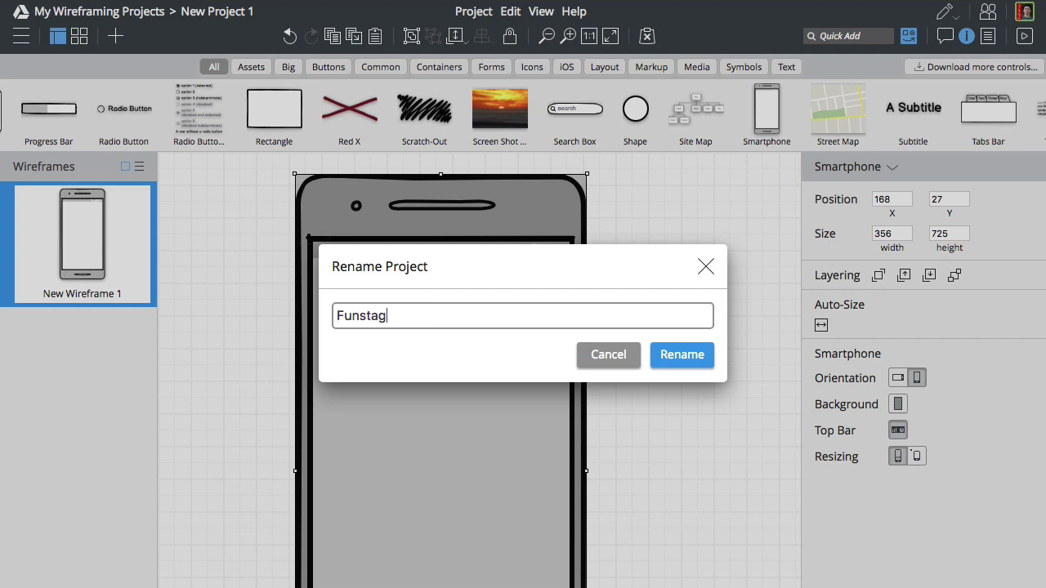
text(ram)
key(Return)
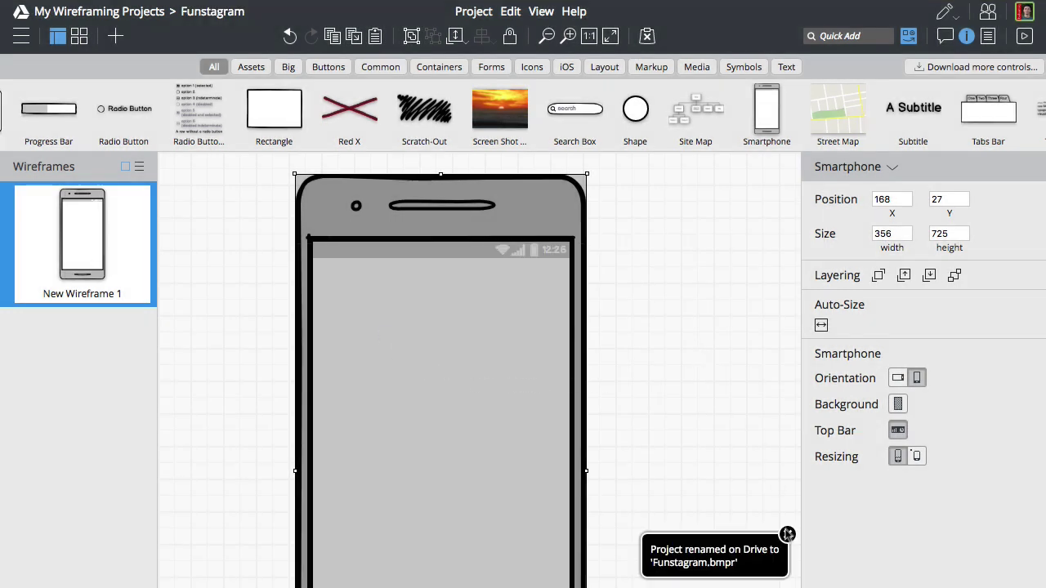
Share the project with a collaborator, noting 'Hey! Come wireframe this app with me!'.
click(987, 12)
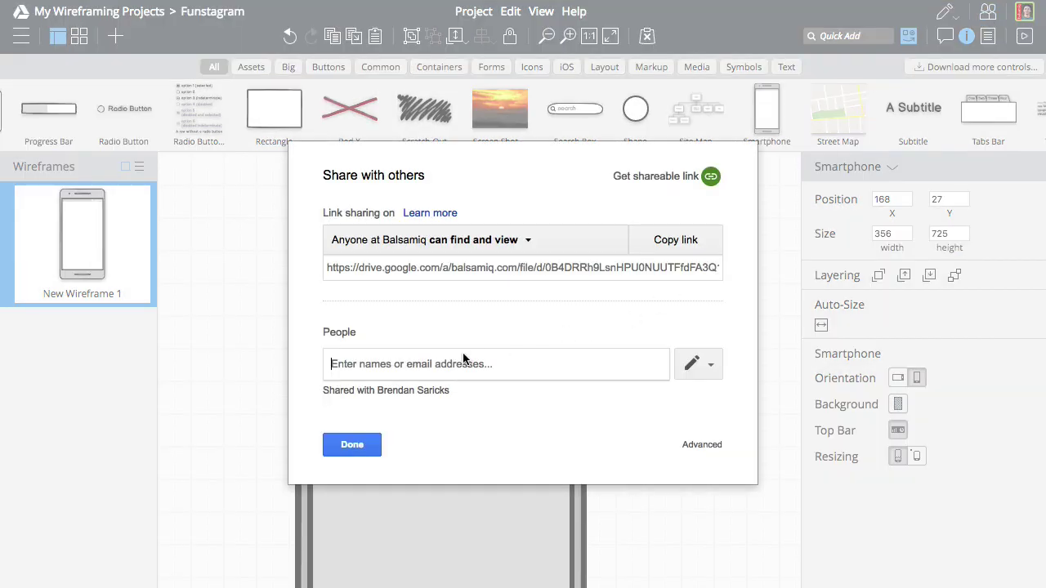
text(brend)
click(396, 387)
text(Hey! Come wirefram)
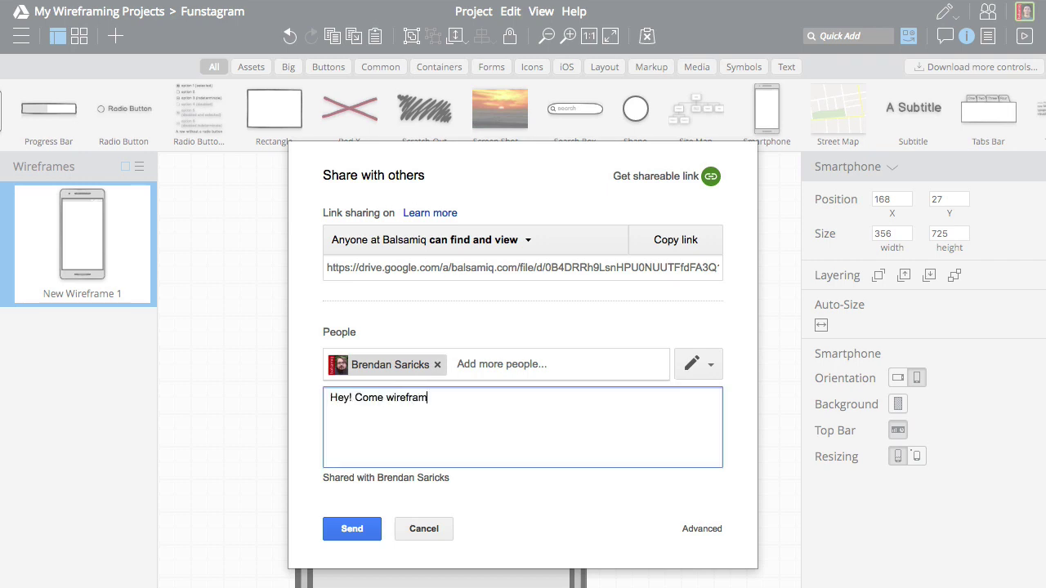
text(e this app with me!)
click(351, 528)
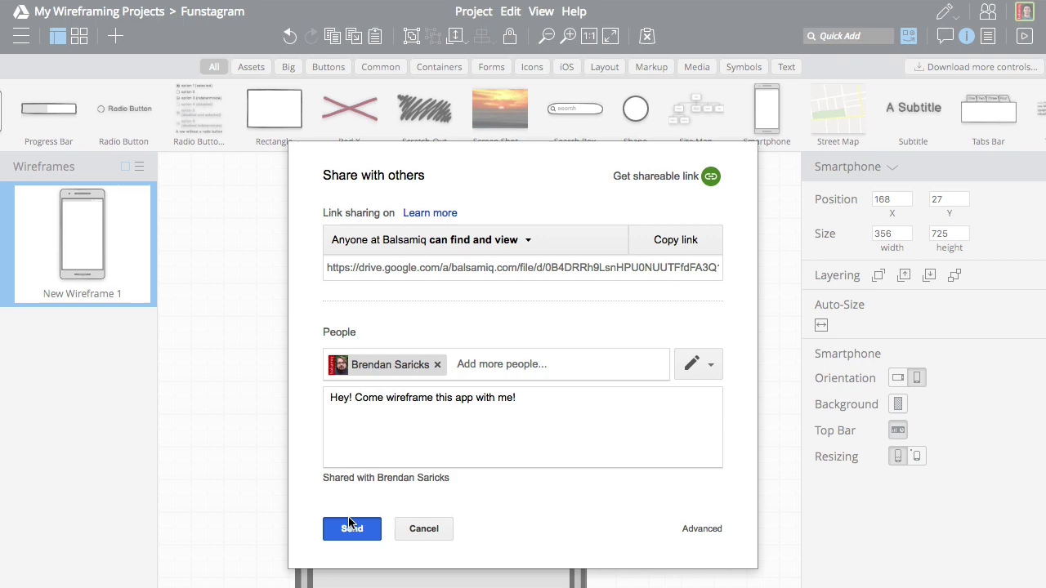
Add a Subtitle text control at the top of the phone screen.
click(252, 371)
click(785, 69)
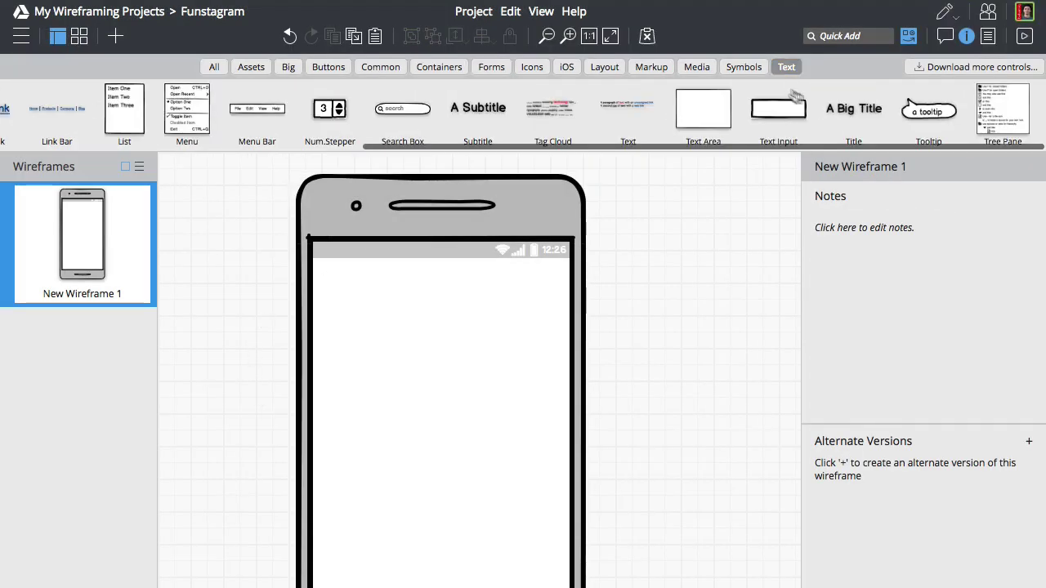
drag(480, 111, 457, 280)
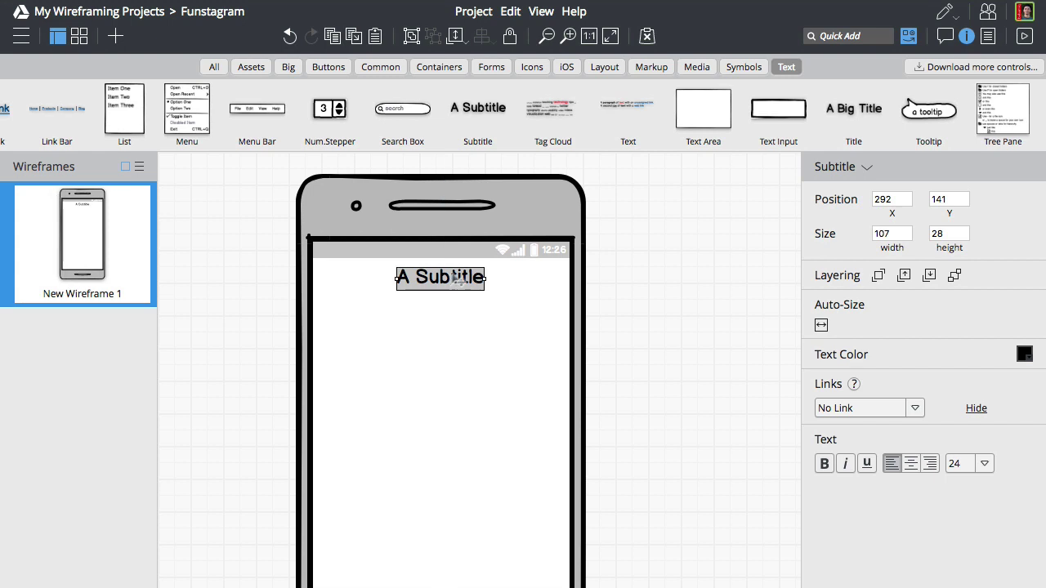
Add a medium camera icon at the phone header's top-left.
click(845, 36)
text(icon)
key(Return)
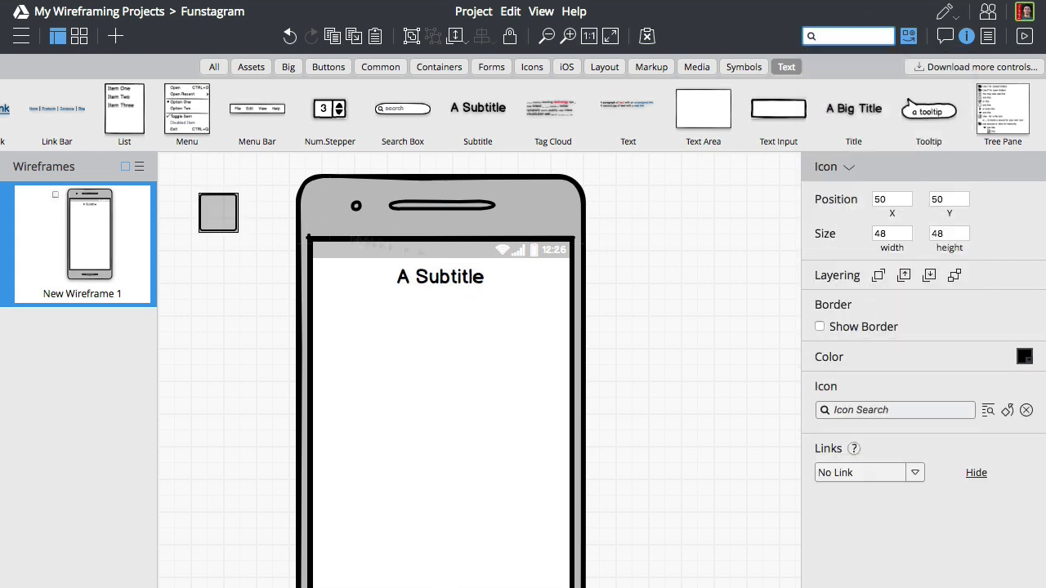
click(860, 409)
text(camer)
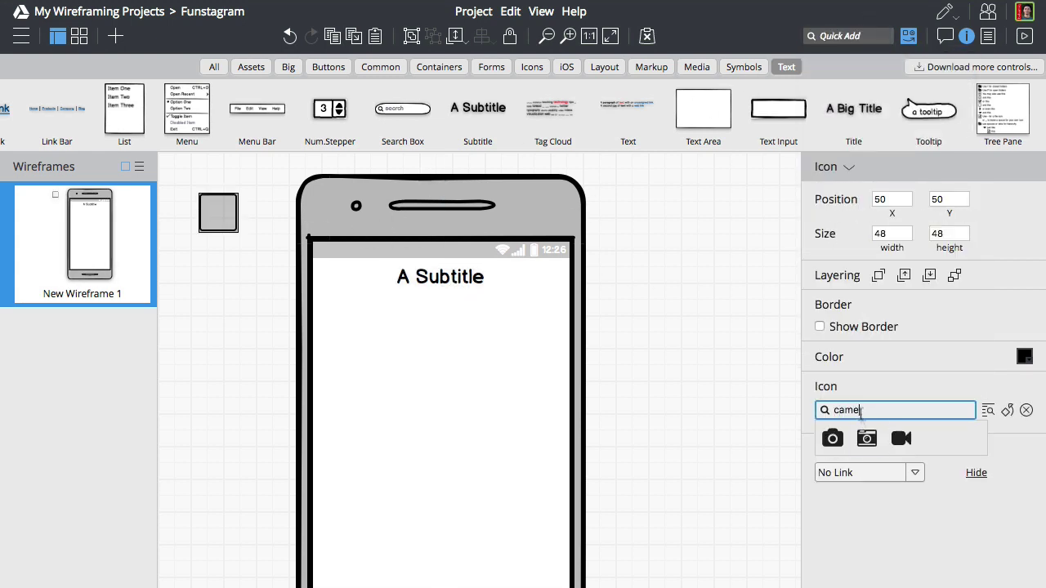
click(832, 439)
drag(208, 203, 558, 282)
click(871, 437)
Turn the right-hand icon into an Envelope Outlined icon.
click(835, 403)
text(envelo)
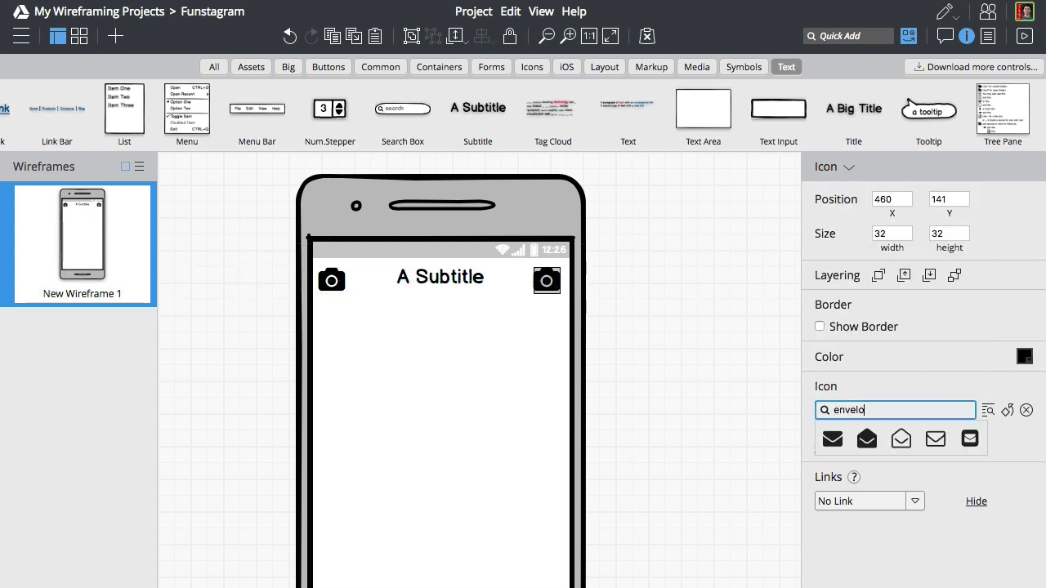
click(935, 440)
Draw a light grey rectangle band below the header.
click(624, 332)
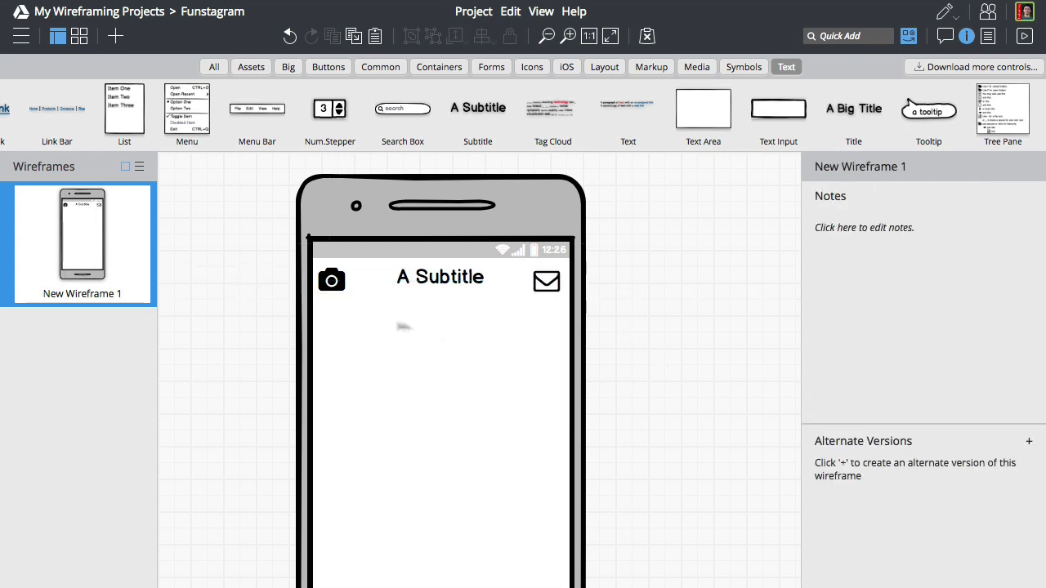
drag(315, 304, 574, 364)
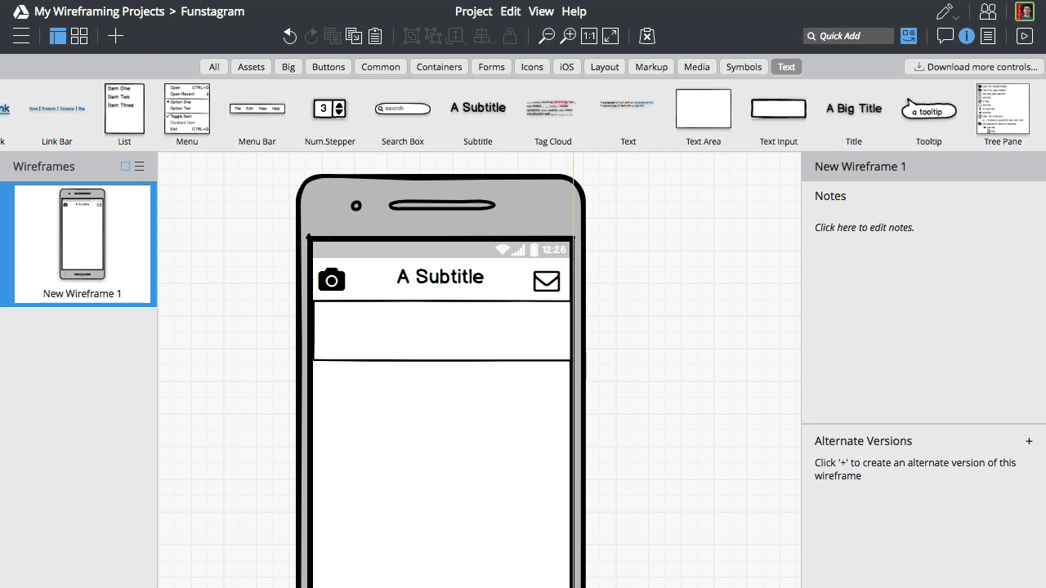
click(1023, 361)
click(1000, 251)
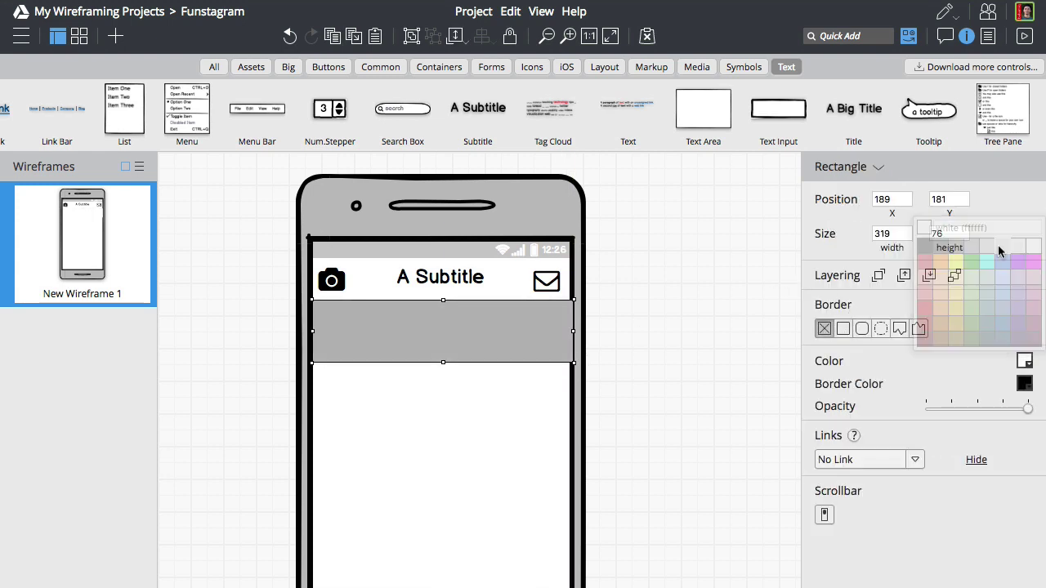
click(685, 325)
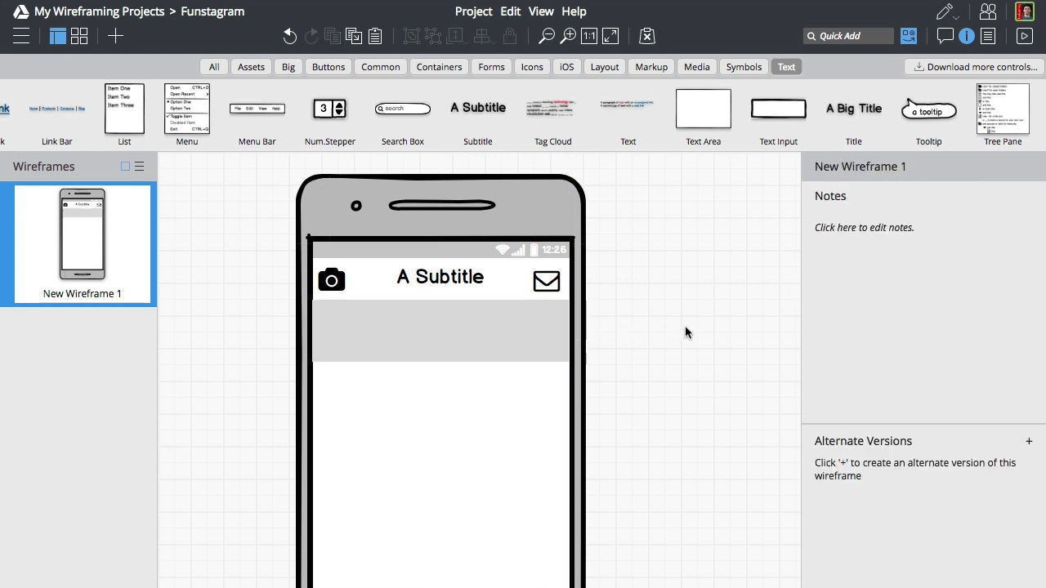
Add a large User Circle Outlined Icon and Label avatar inside the grey band.
click(909, 36)
click(850, 36)
text(icon)
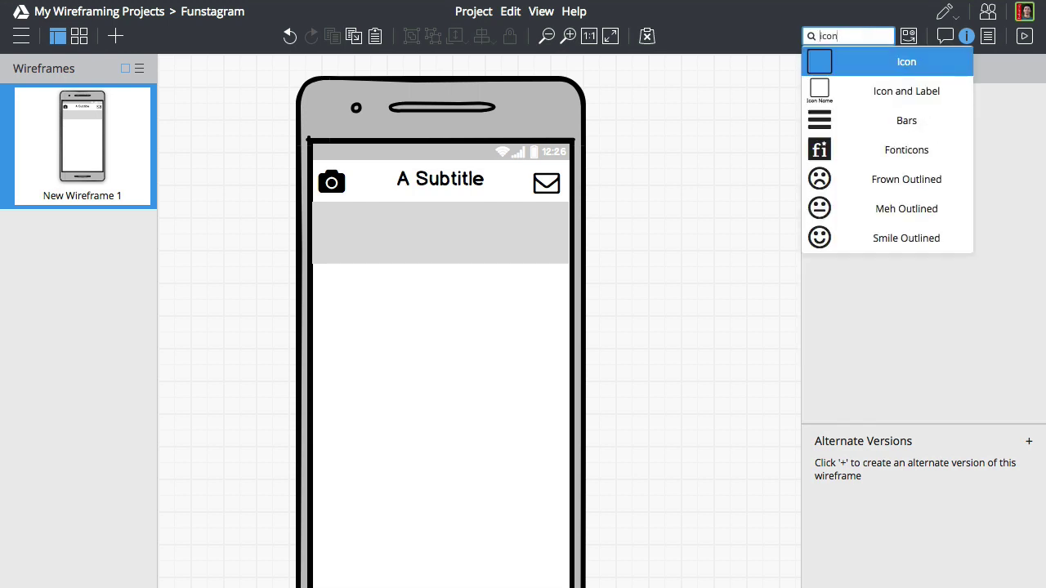
key(Down)
key(Return)
drag(222, 123, 336, 236)
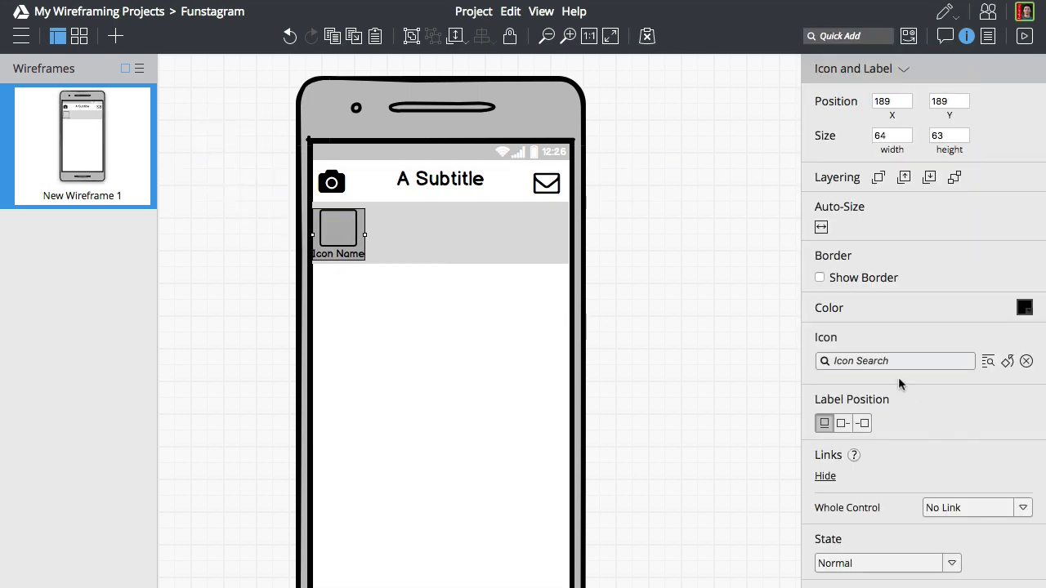
click(899, 360)
text(user)
click(970, 390)
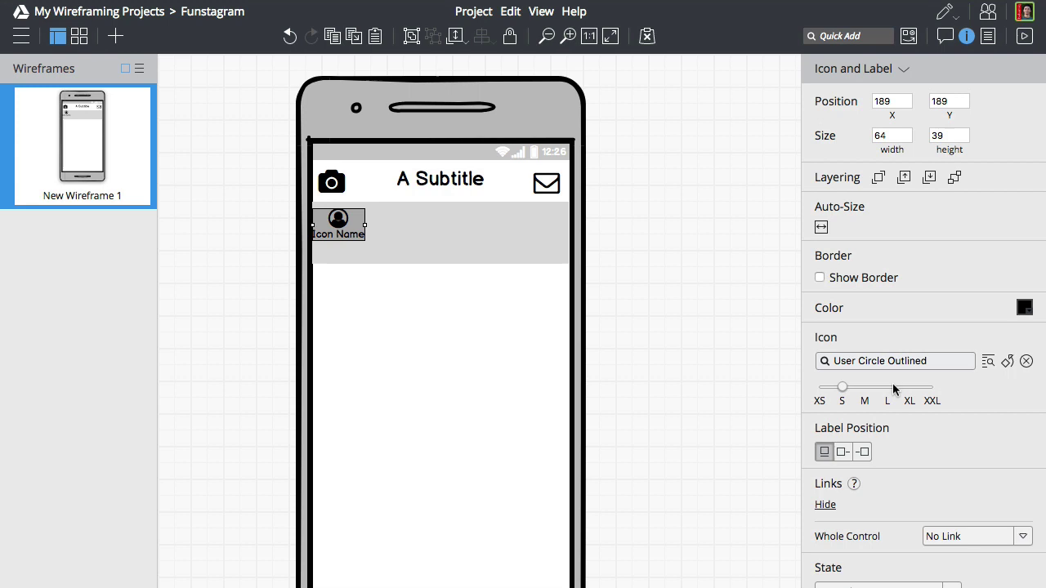
click(887, 386)
drag(363, 235, 571, 260)
Group the rightmost avatar and crop it at the phone's edge.
key(ctrl+g)
click(821, 227)
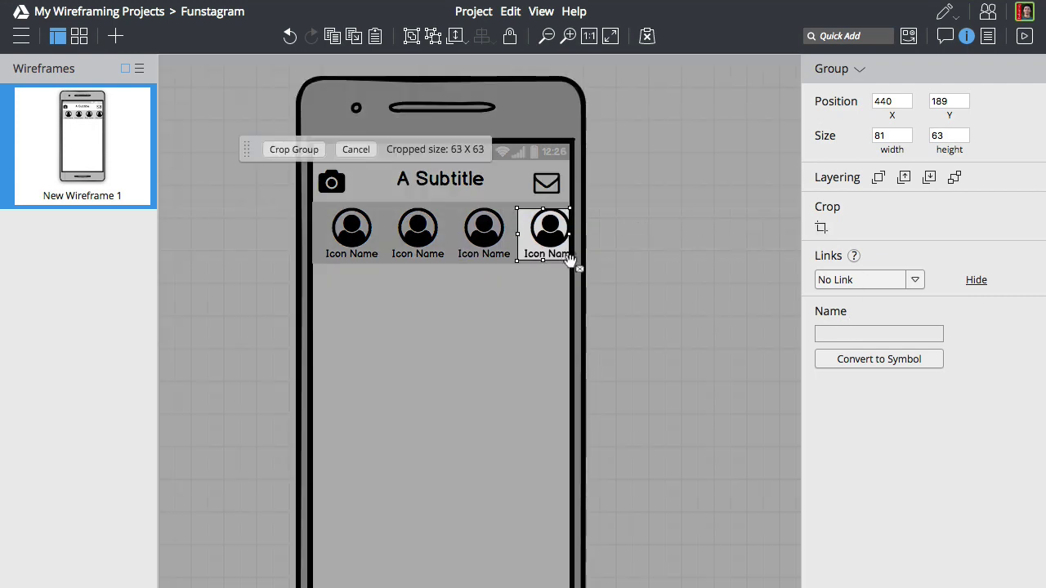
click(293, 149)
Label the first avatar 'Your Story' and the second with a friend's name.
click(352, 235)
double_click(351, 235)
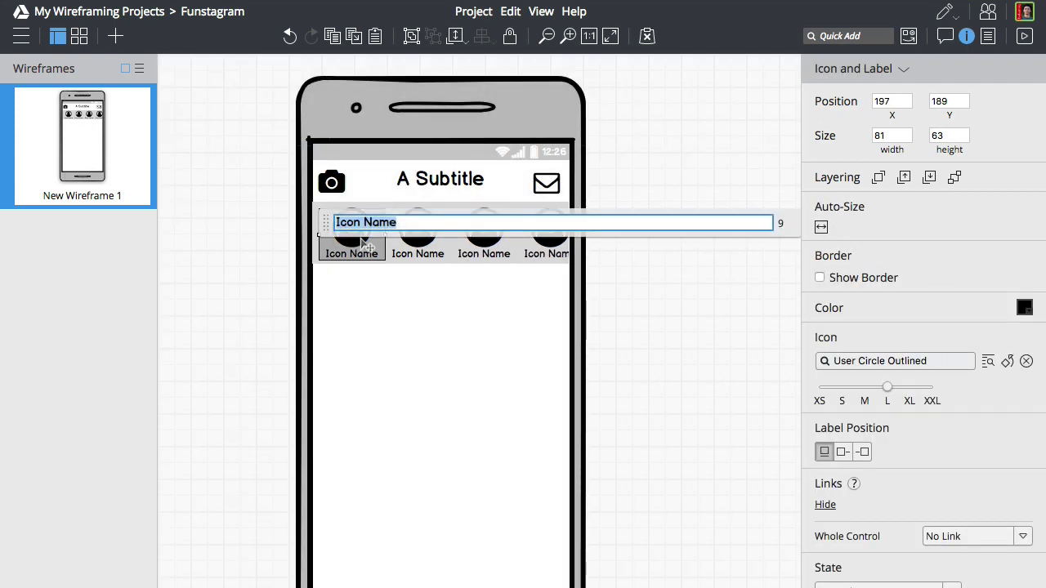
text(Your Story)
key(Return)
click(406, 240)
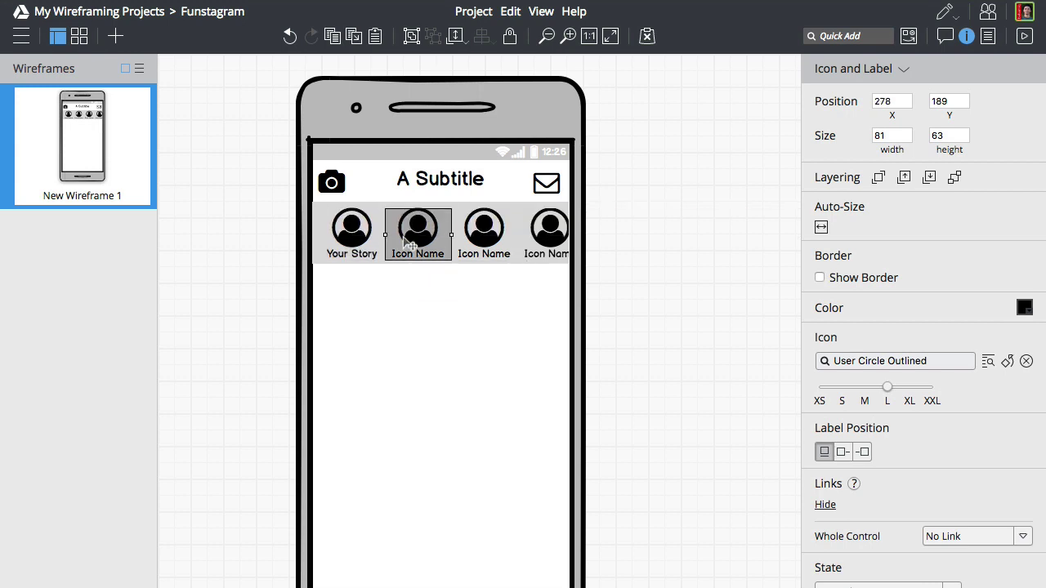
double_click(406, 242)
text(Brendan)
key(Return)
Label the third and cropped fourth avatars with friends' names.
click(477, 253)
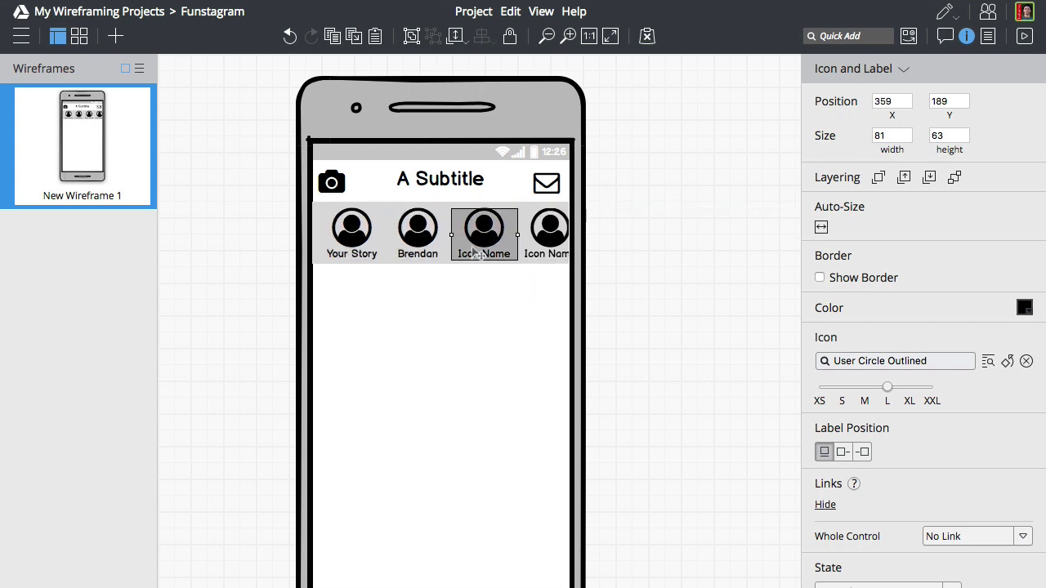
double_click(480, 254)
text(Peldi)
key(Return)
click(547, 250)
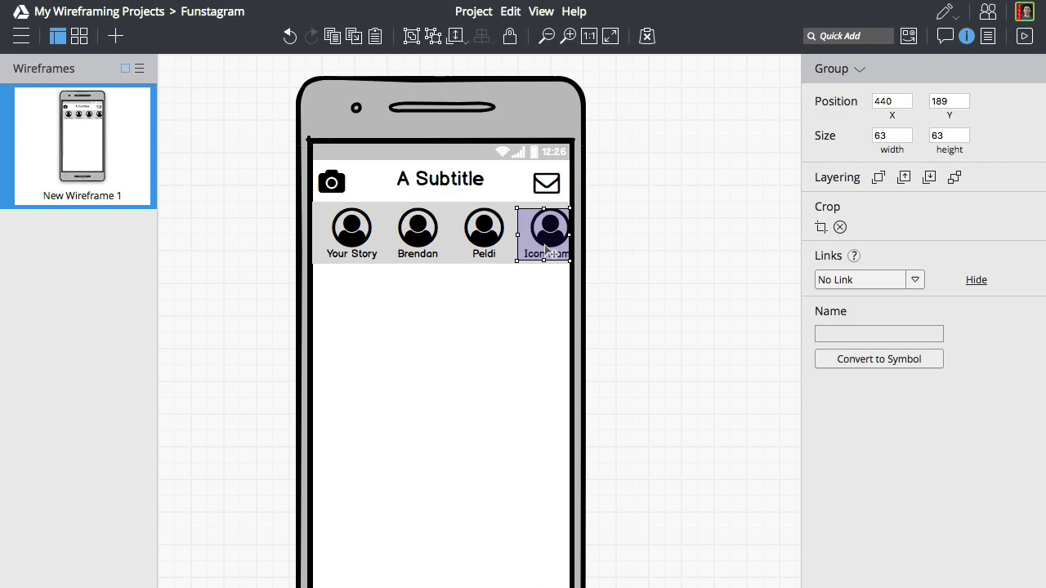
double_click(546, 250)
click(549, 250)
double_click(549, 250)
text(Sax)
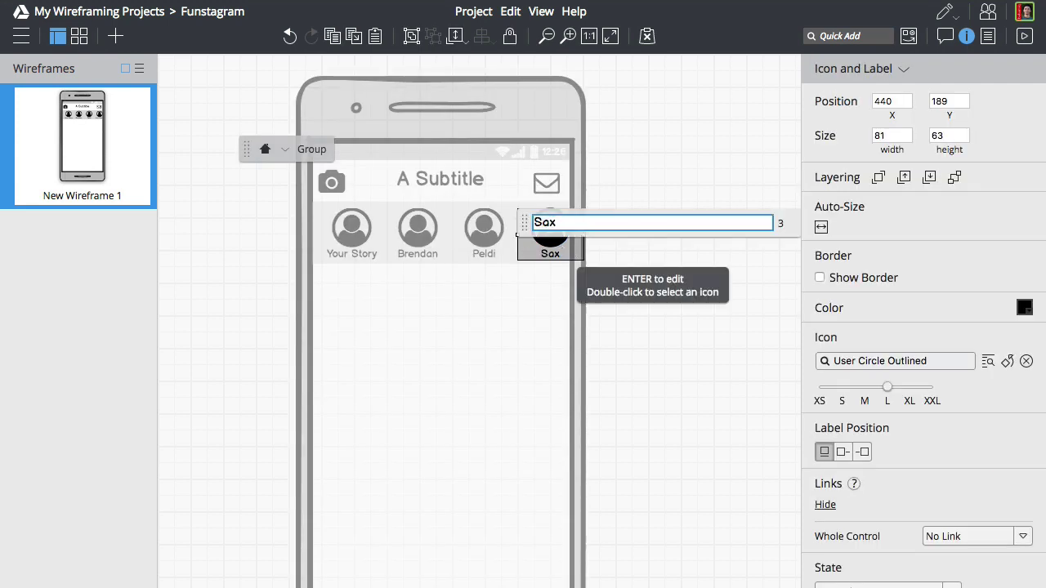
key(Return)
click(642, 280)
Ring the second avatar with a transparent circle shape with a red border.
click(837, 35)
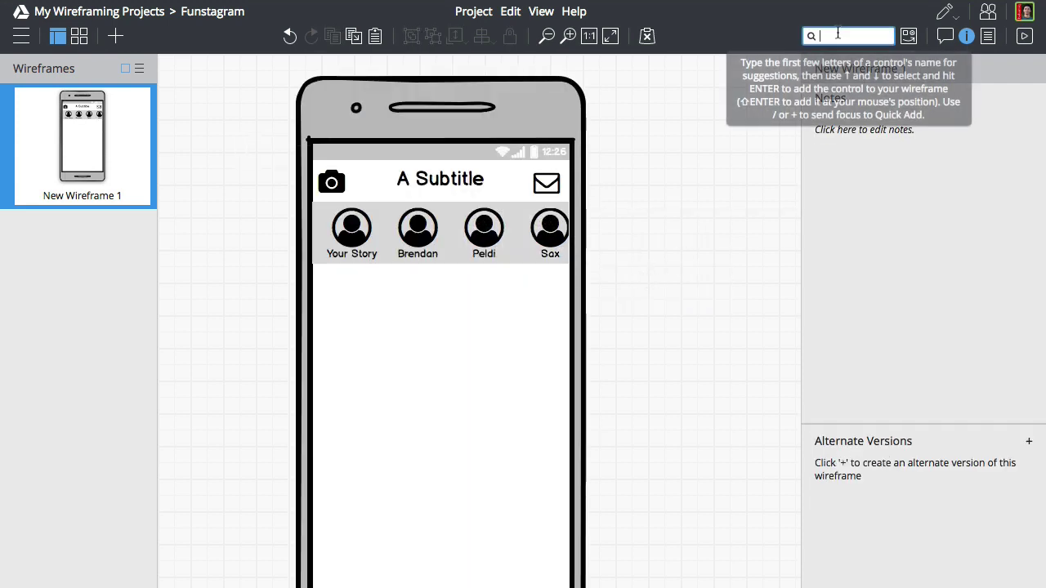
text(sha)
key(Return)
drag(210, 107, 410, 239)
drag(978, 255, 928, 256)
click(1023, 230)
click(926, 135)
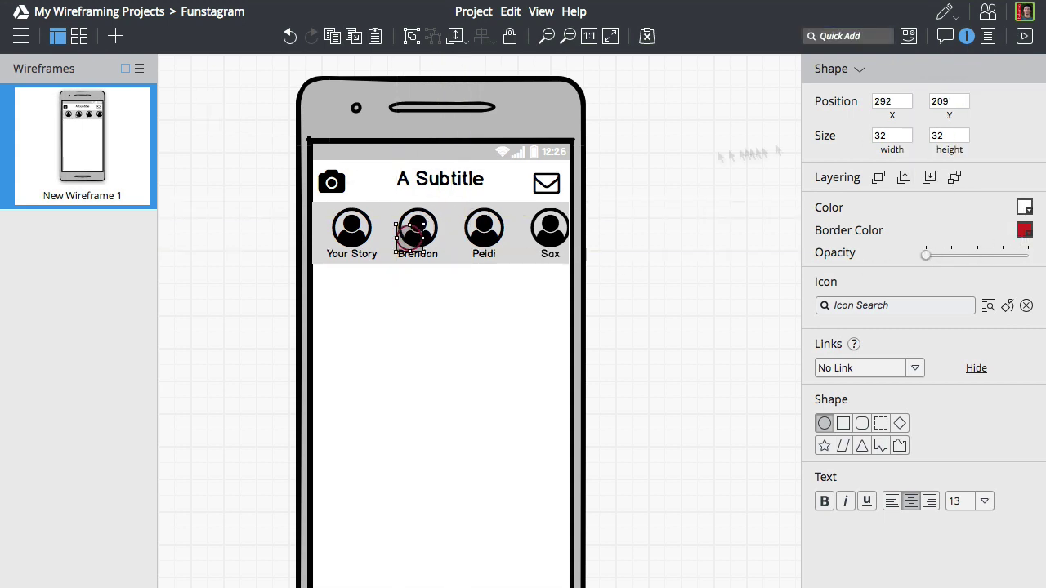
drag(420, 224, 438, 207)
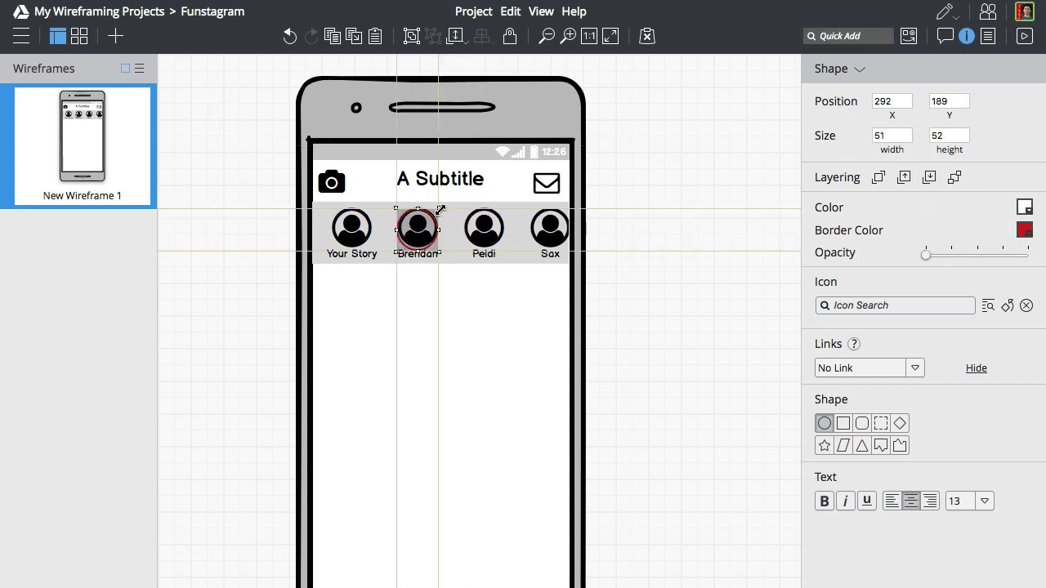
key(Escape)
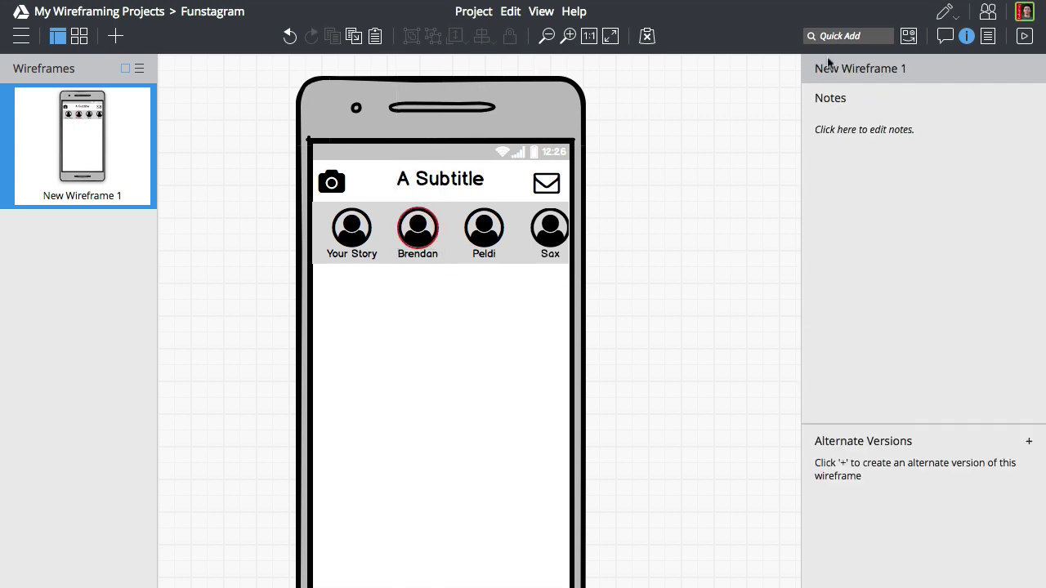
Add a medium User Circle post-author avatar with the collaborator's name, then import the Sunset photo.
click(833, 35)
text(icon)
key(Down)
key(Return)
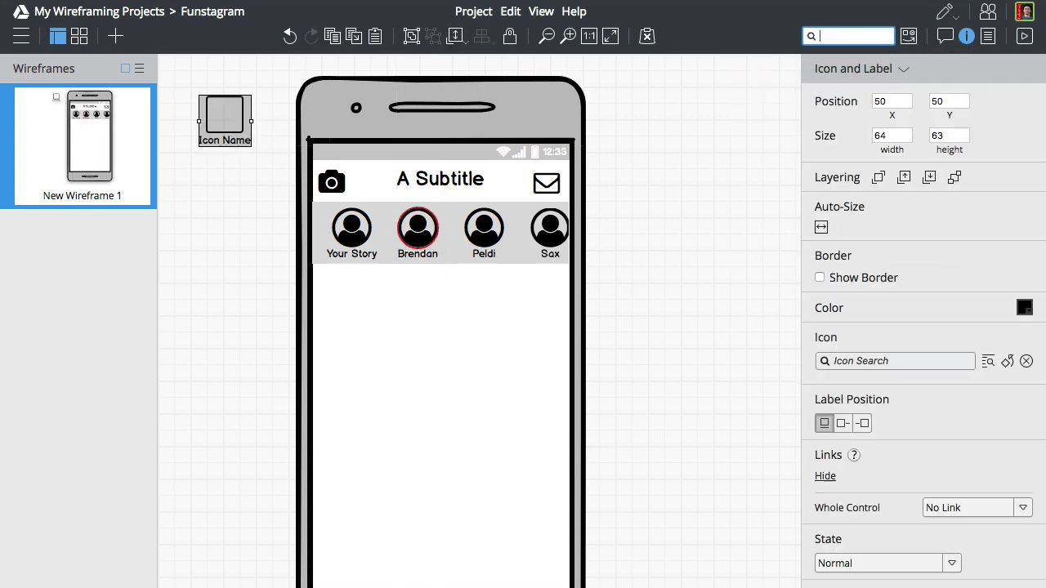
drag(245, 114, 365, 299)
click(845, 361)
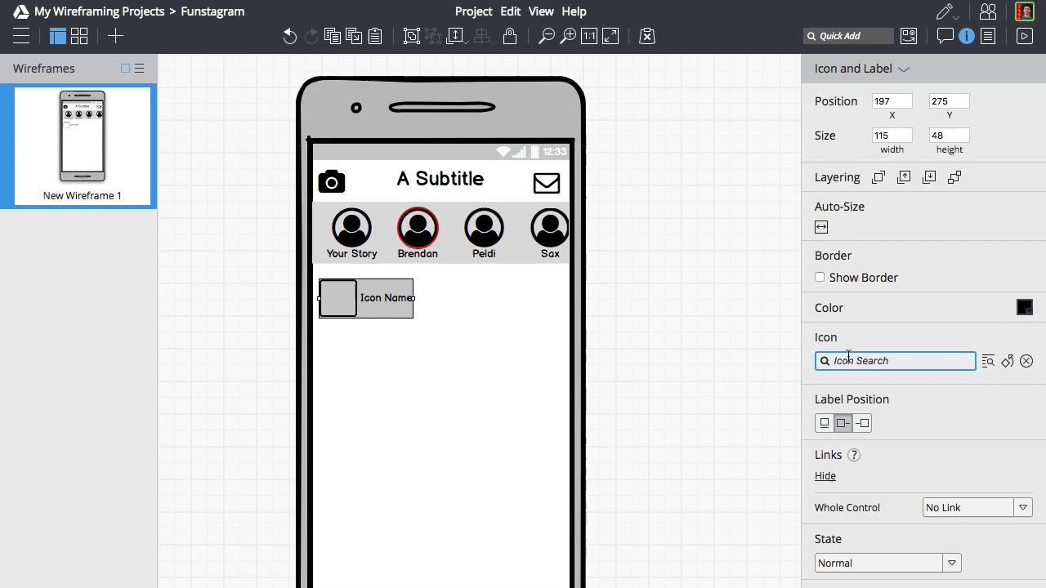
text(user)
click(935, 389)
key(Return)
text(Brendan)
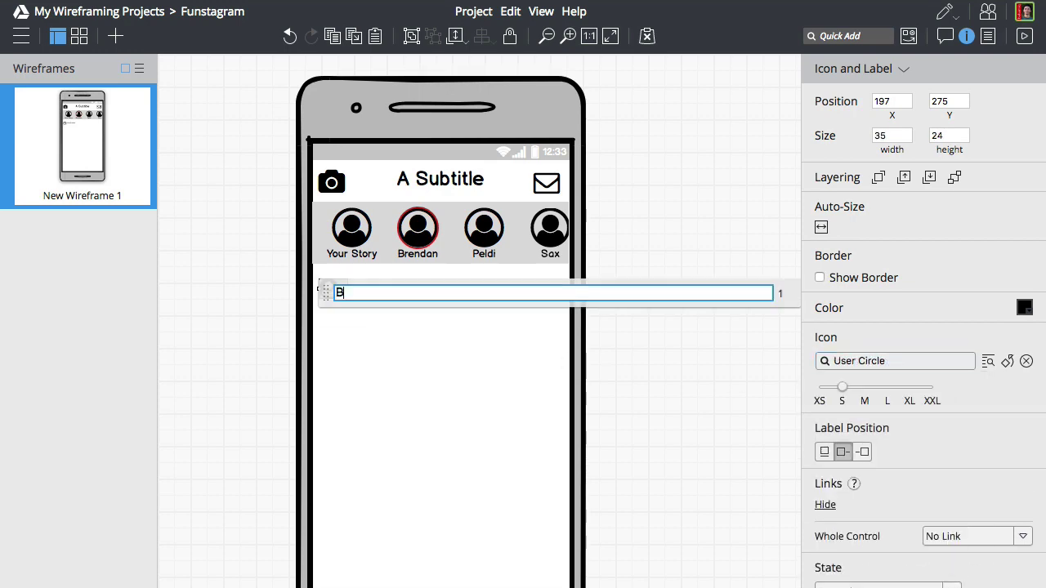
key(Return)
click(864, 386)
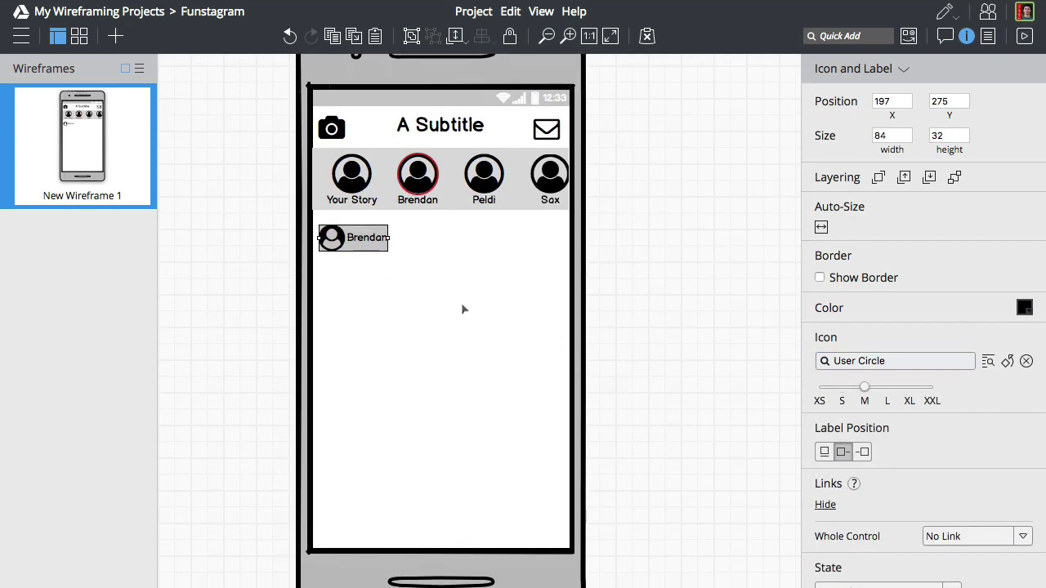
drag(366, 296, 367, 290)
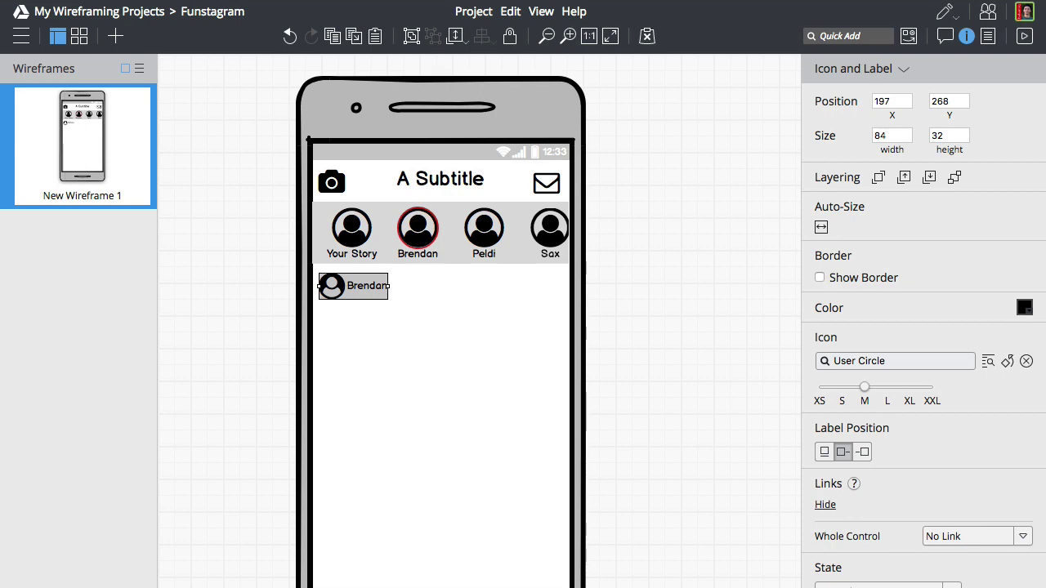
drag(27, 499, 420, 380)
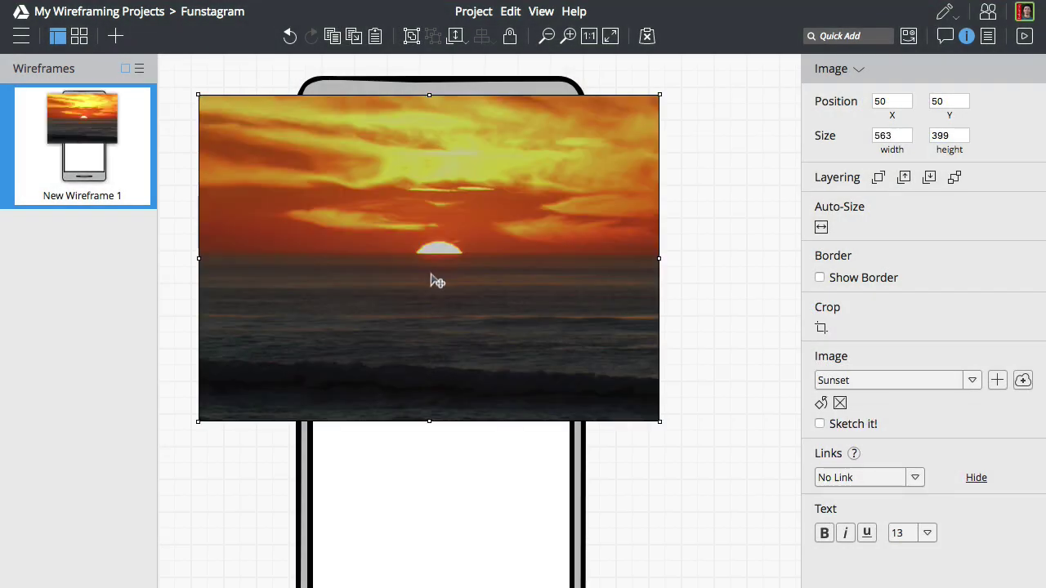
Move the Sunset photo below the author row, crop it to phone width and sketch it.
drag(437, 282, 447, 341)
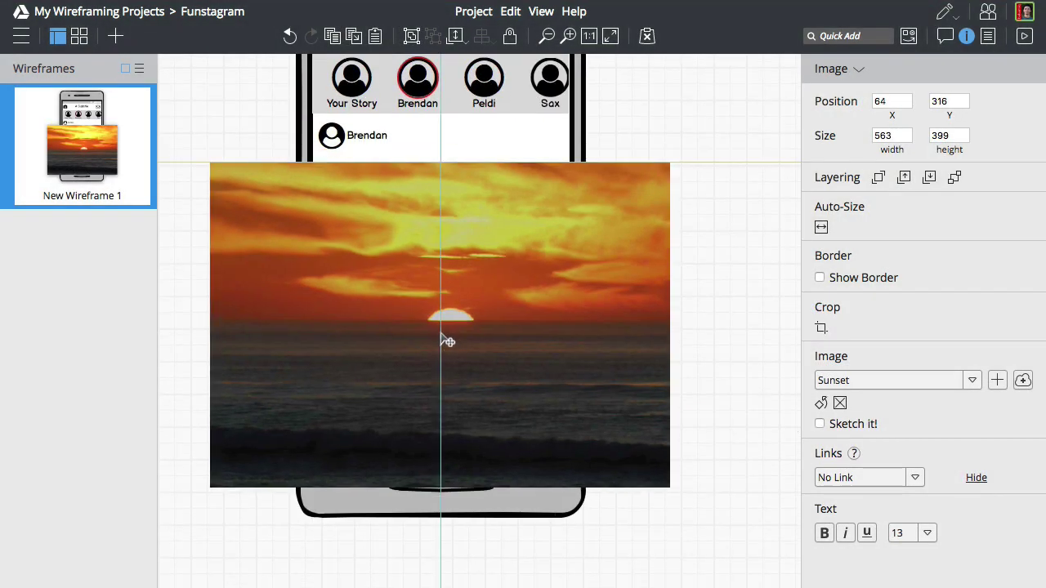
click(820, 327)
drag(577, 423, 570, 450)
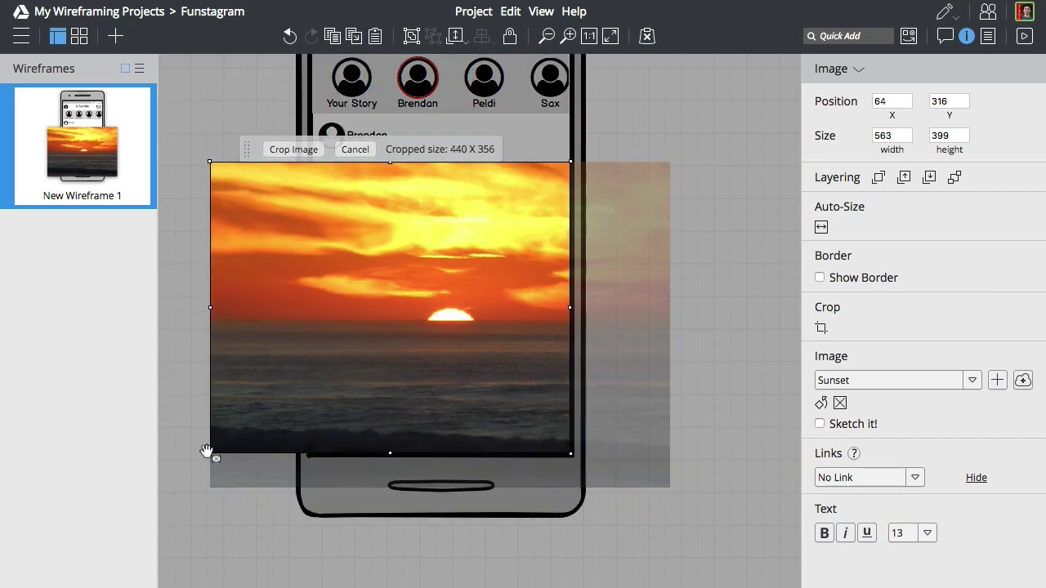
drag(210, 448, 311, 451)
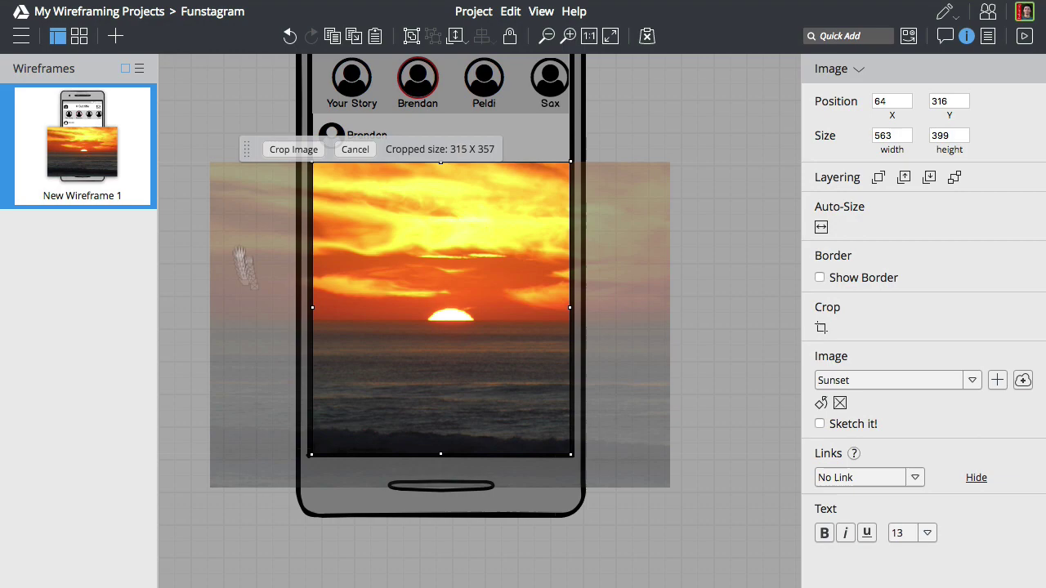
click(304, 152)
click(820, 424)
click(732, 415)
Retitle the header 'Funstagram!', align the title and camera icon, and zoom to fit.
scroll(719, 417, up, 5)
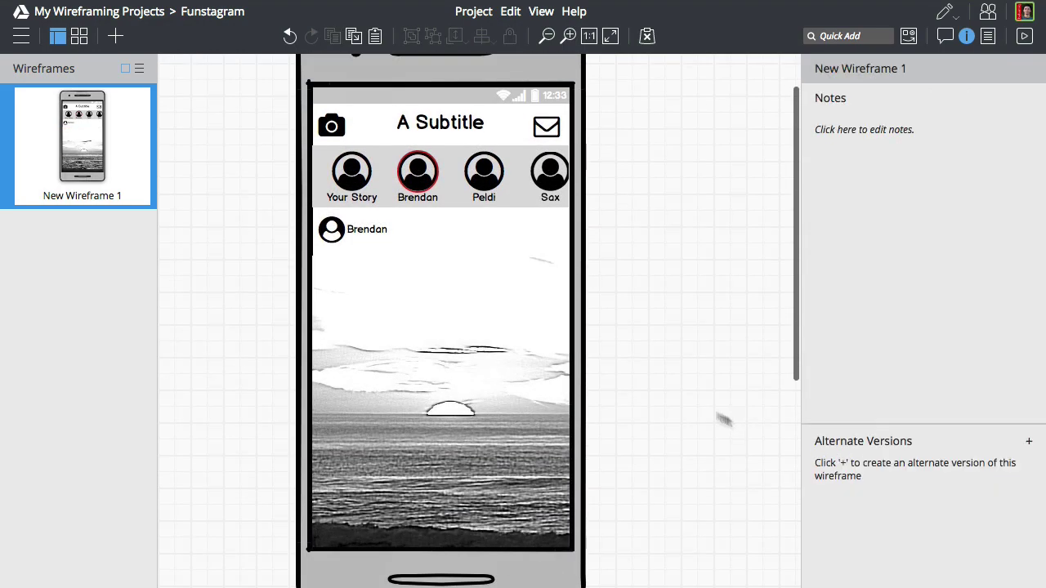
double_click(439, 178)
text(Funstagram!)
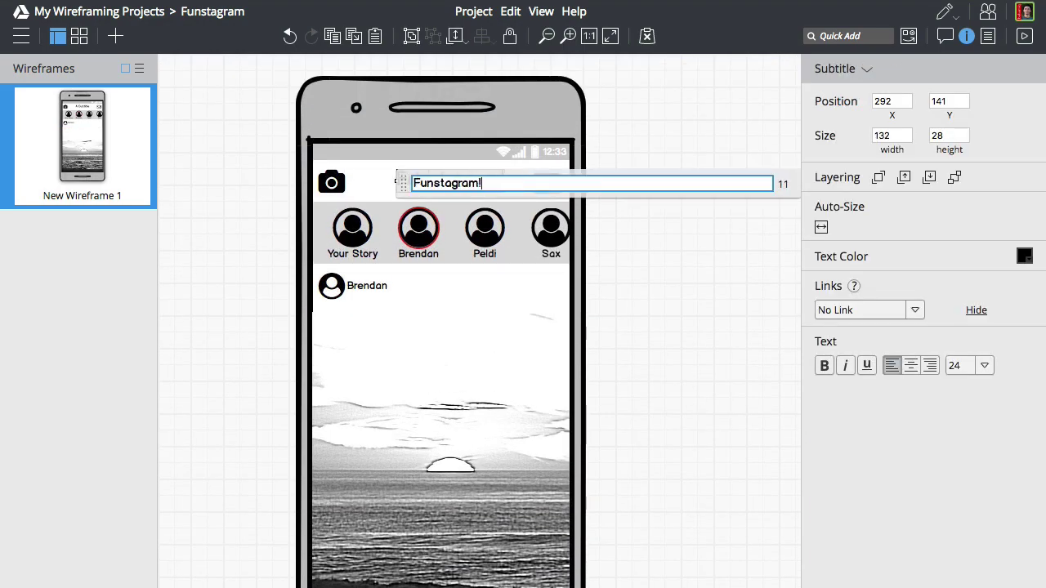
key(Return)
drag(449, 186, 441, 185)
click(332, 182)
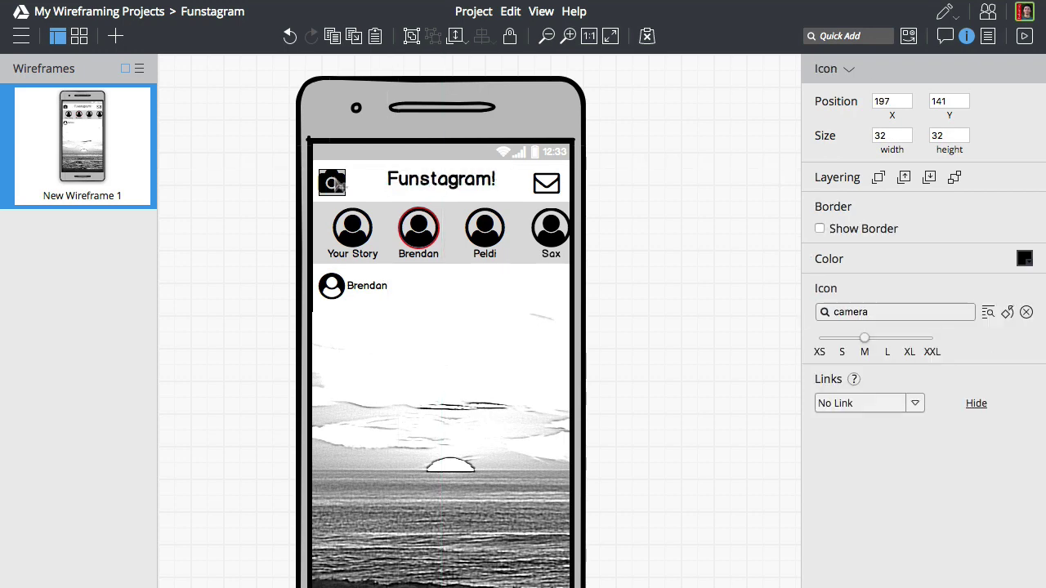
drag(337, 186, 344, 186)
click(546, 183)
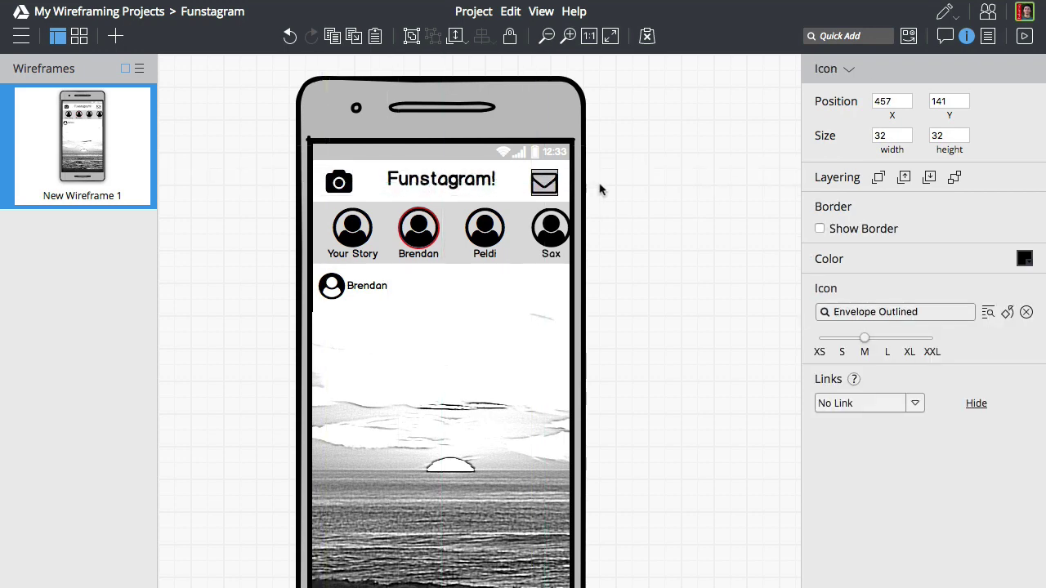
click(599, 190)
click(610, 36)
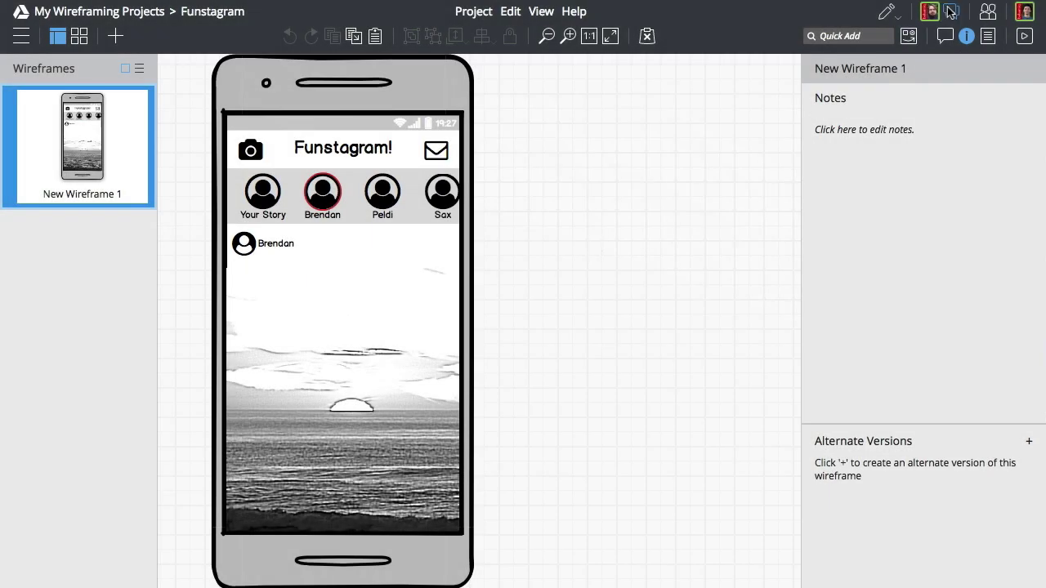
Send the collaborator a 'Just getting started here.' greeting in Project Members Chat, then move the chat aside.
click(950, 11)
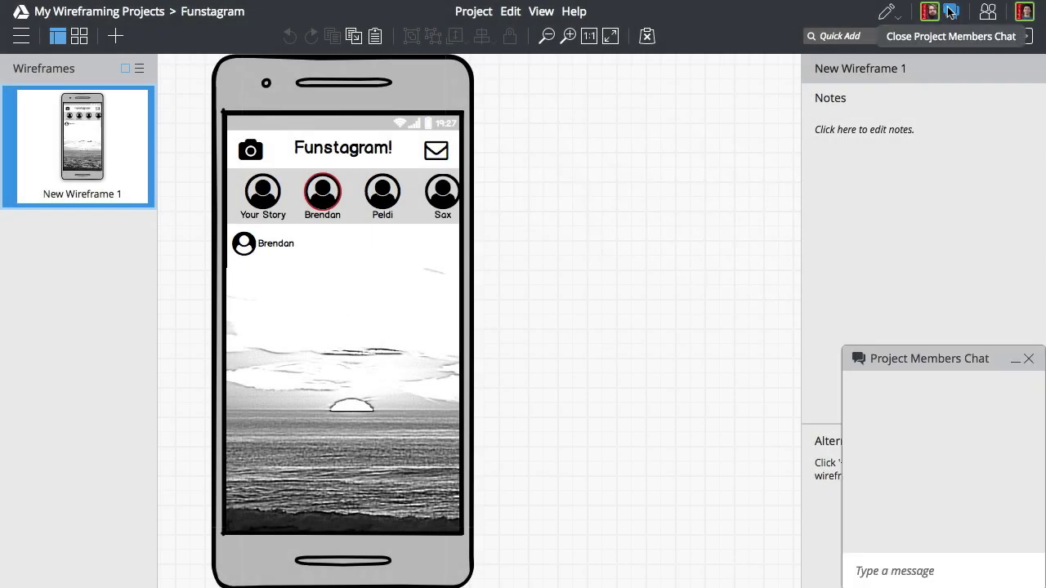
text(Hi Brendan! Jus)
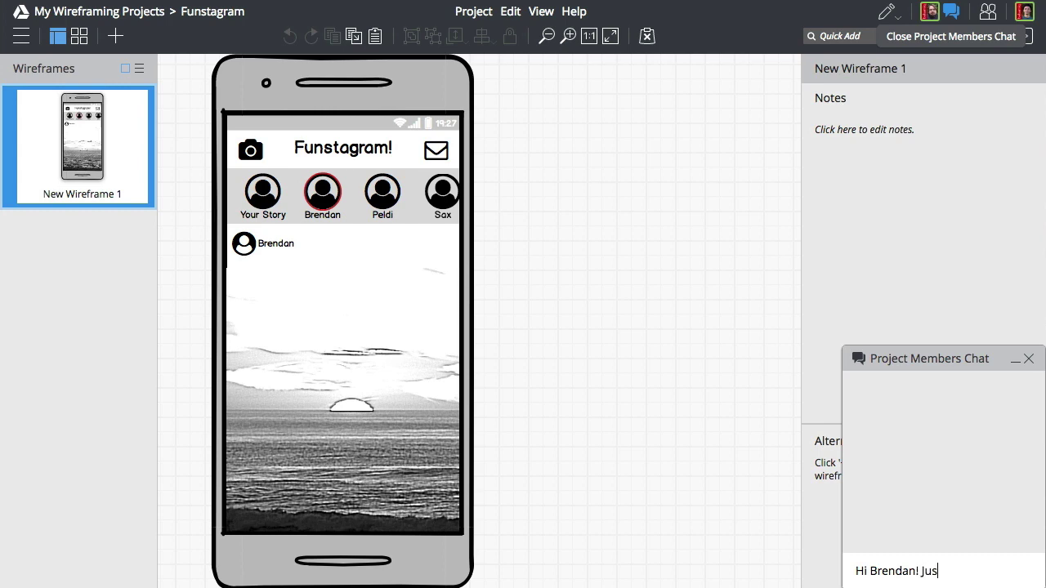
text(t getting started here.)
key(Return)
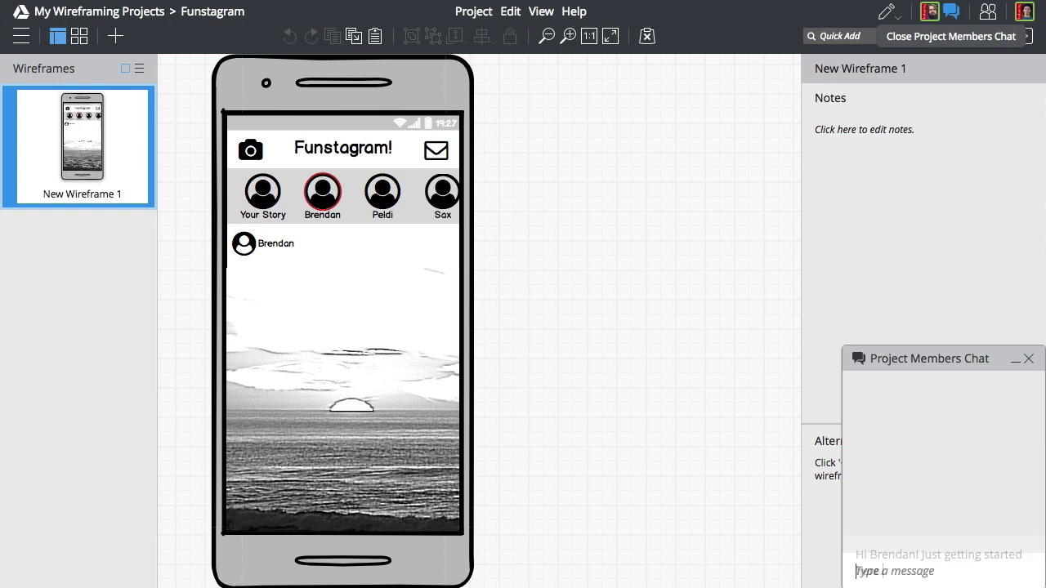
drag(891, 360, 674, 360)
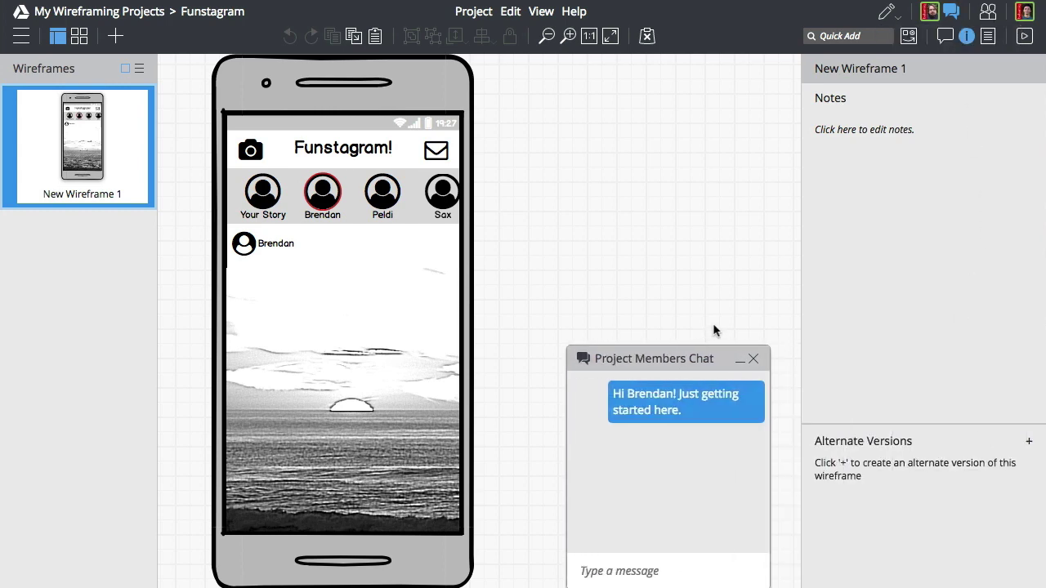
Minimize the members chat and rename the first wireframe to 'Home'.
click(735, 359)
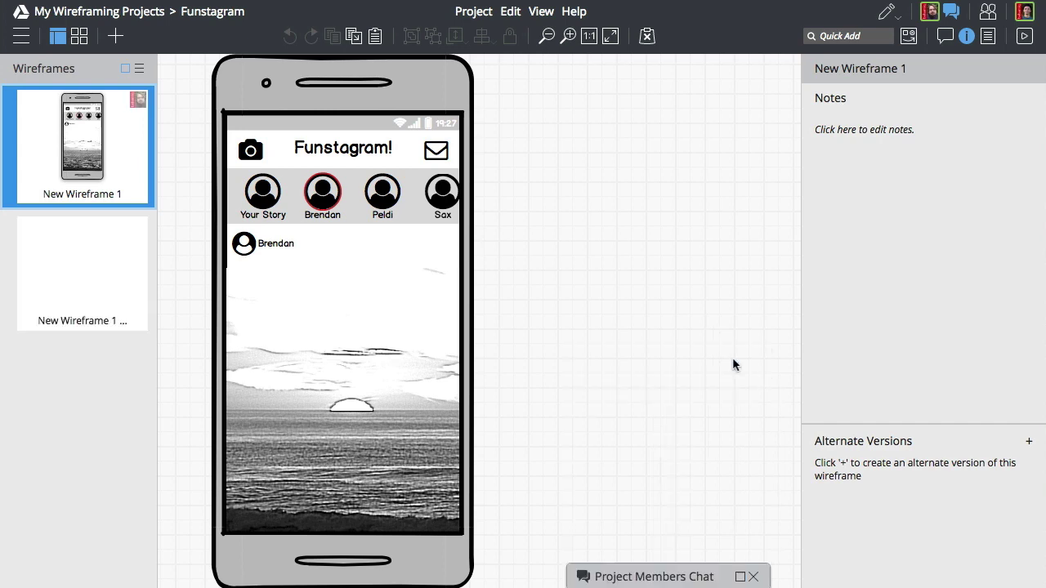
double_click(104, 196)
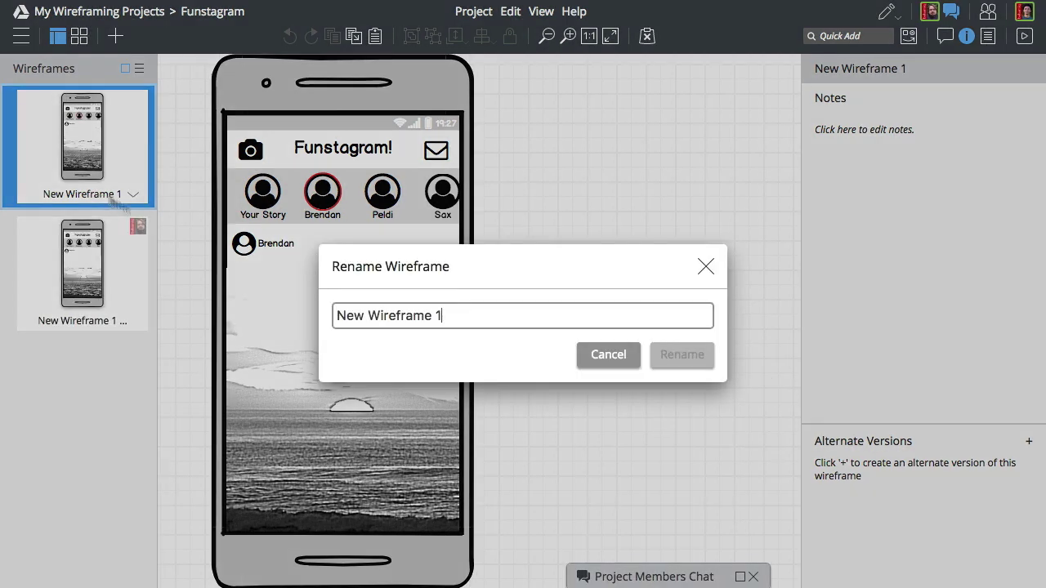
key(ctrl+shift+Right)
key(ctrl+shift+Right)
key(ctrl+shift+Right)
text(Home)
key(Return)
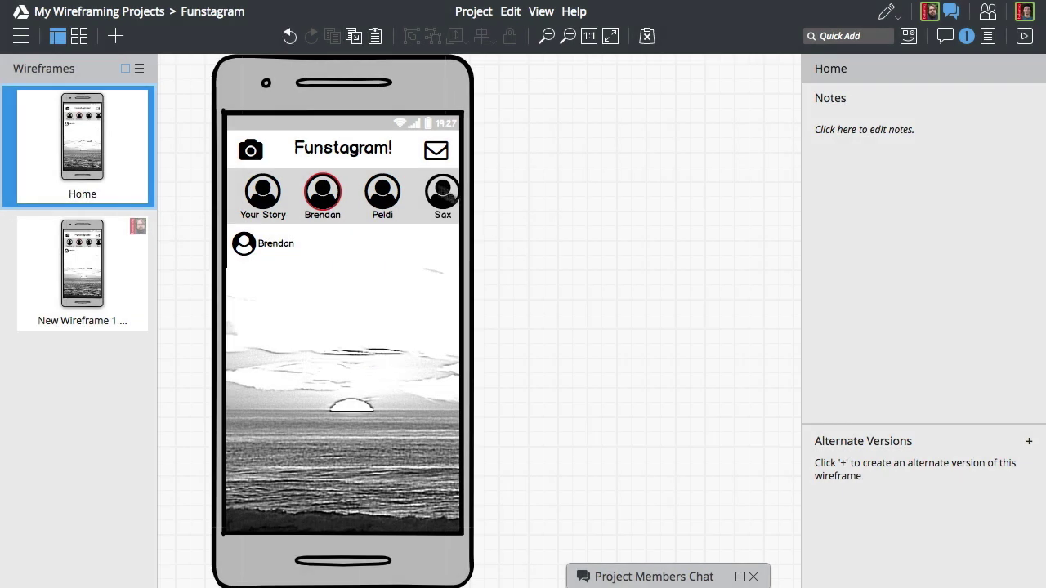
Link the header camera icon to New Wireframe 1 copy and open that wireframe.
click(255, 155)
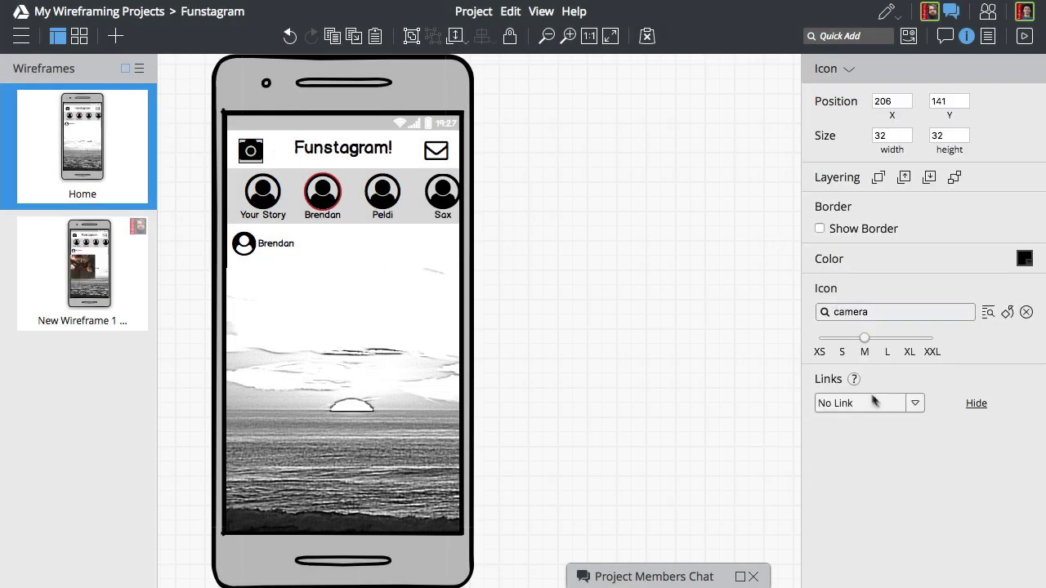
click(901, 401)
click(879, 443)
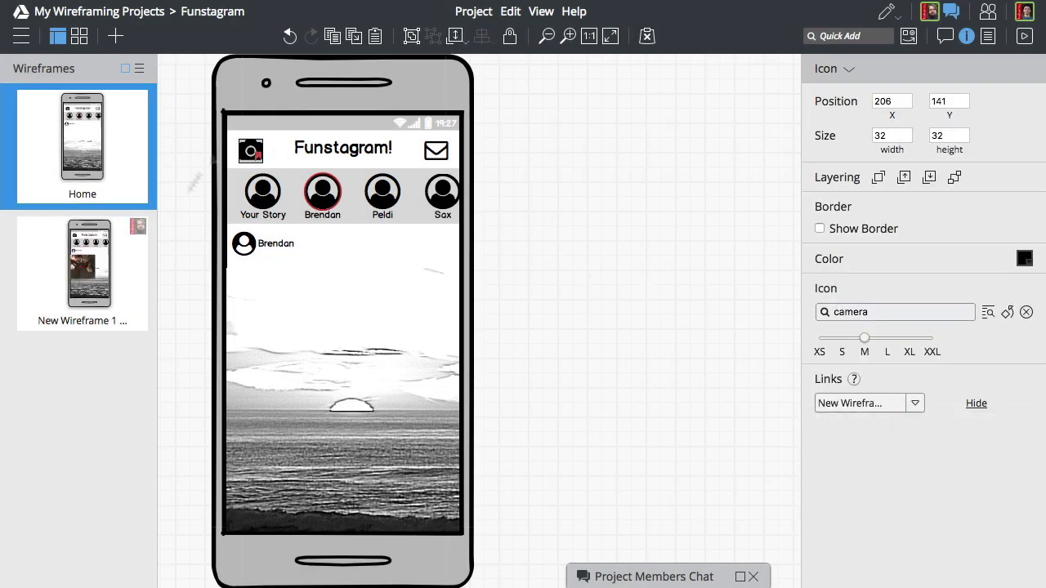
click(109, 264)
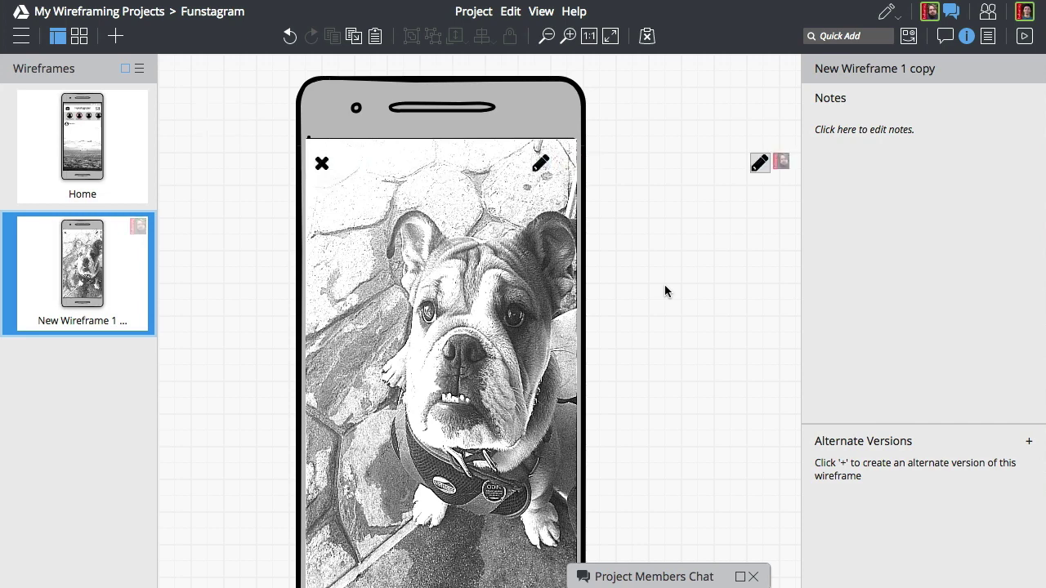
Pin numbered comment 1, 'What does this button do?', on the photo's top-right icon.
click(610, 36)
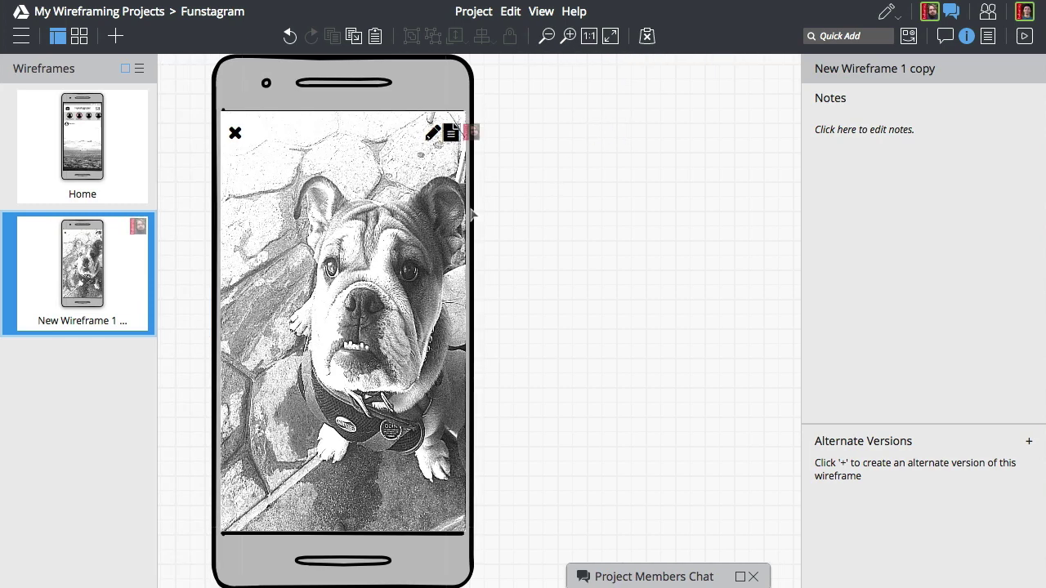
click(945, 36)
click(796, 573)
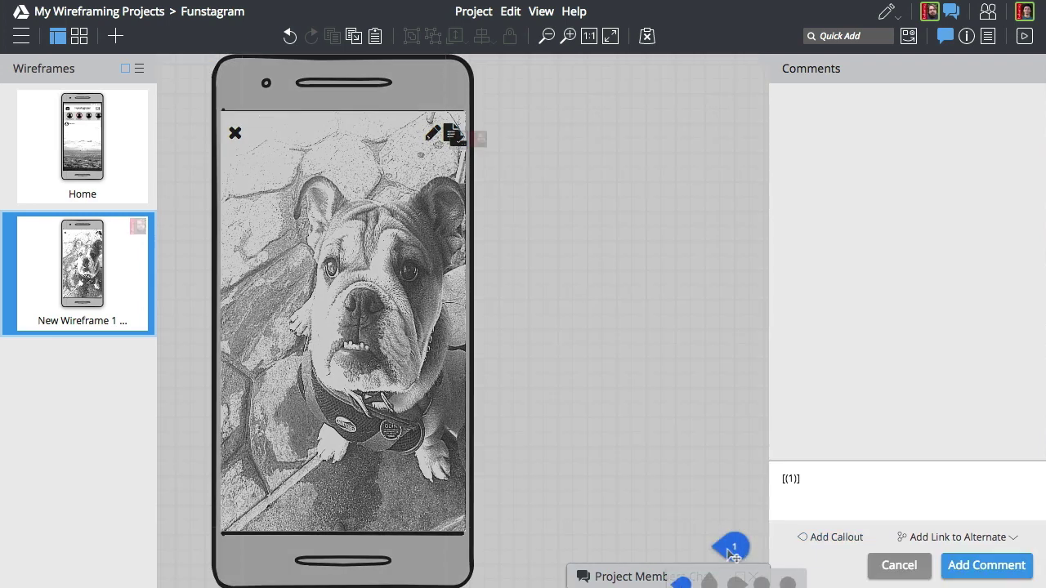
click(484, 131)
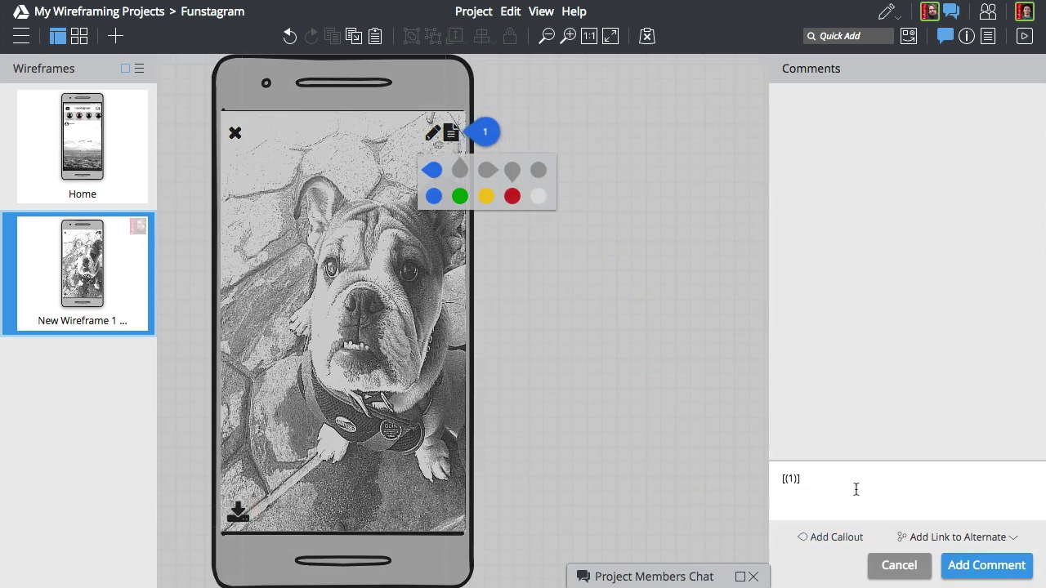
text(What does this )
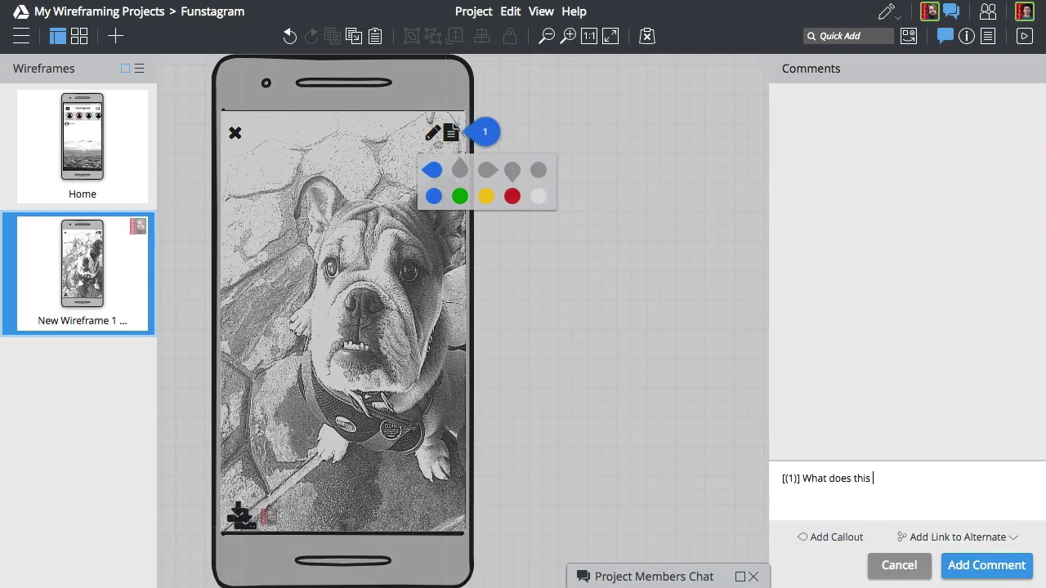
text(button do?)
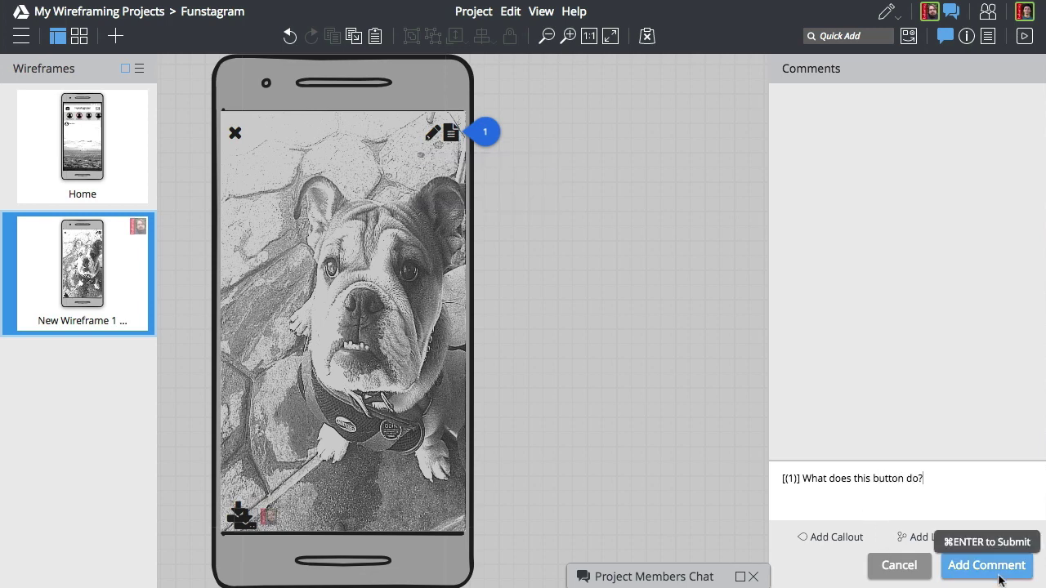
click(995, 565)
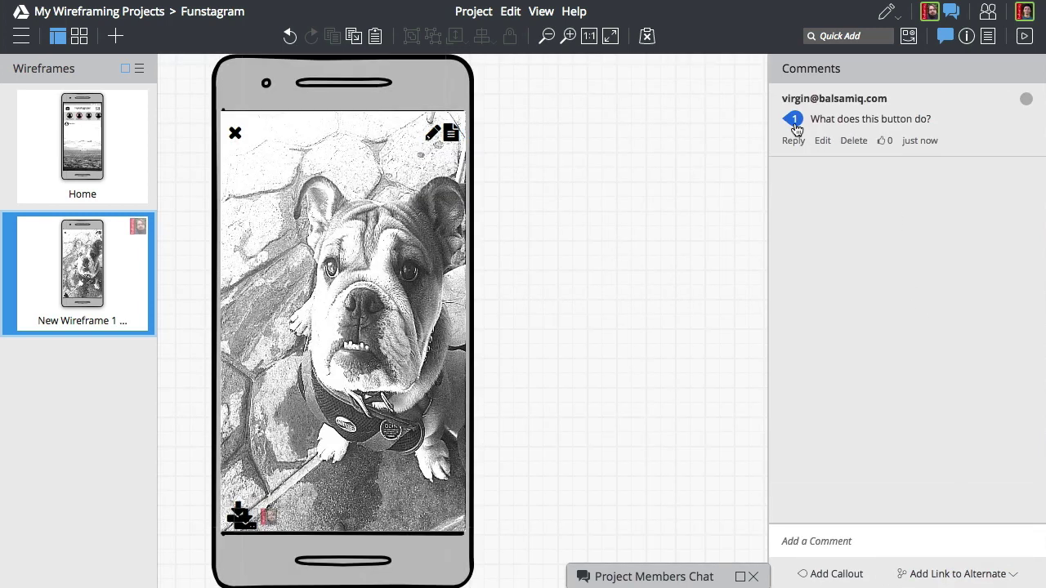
Like the collaborator's reply from the new-reply notification.
mouse_move(795, 122)
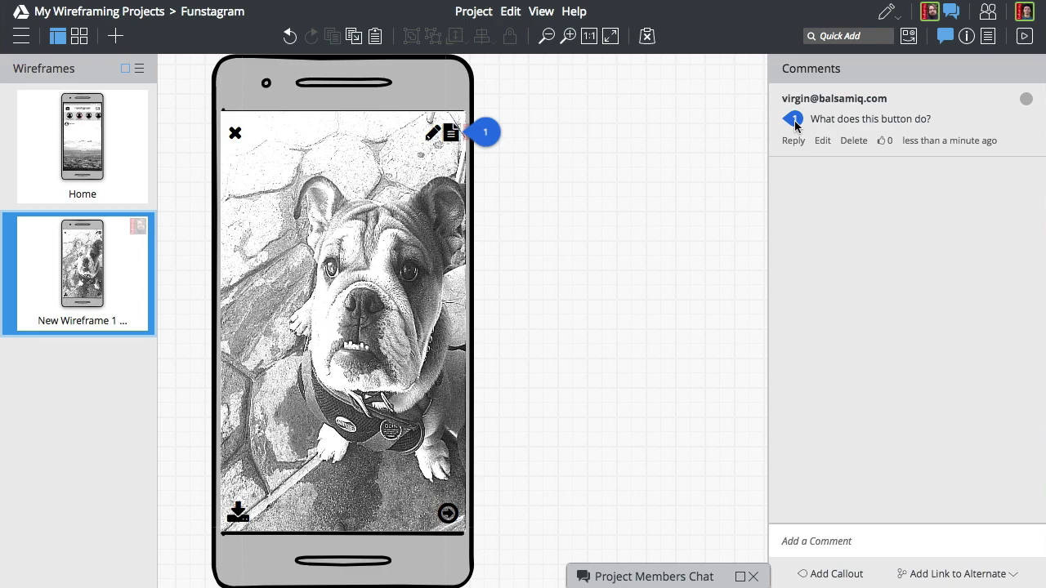
click(939, 37)
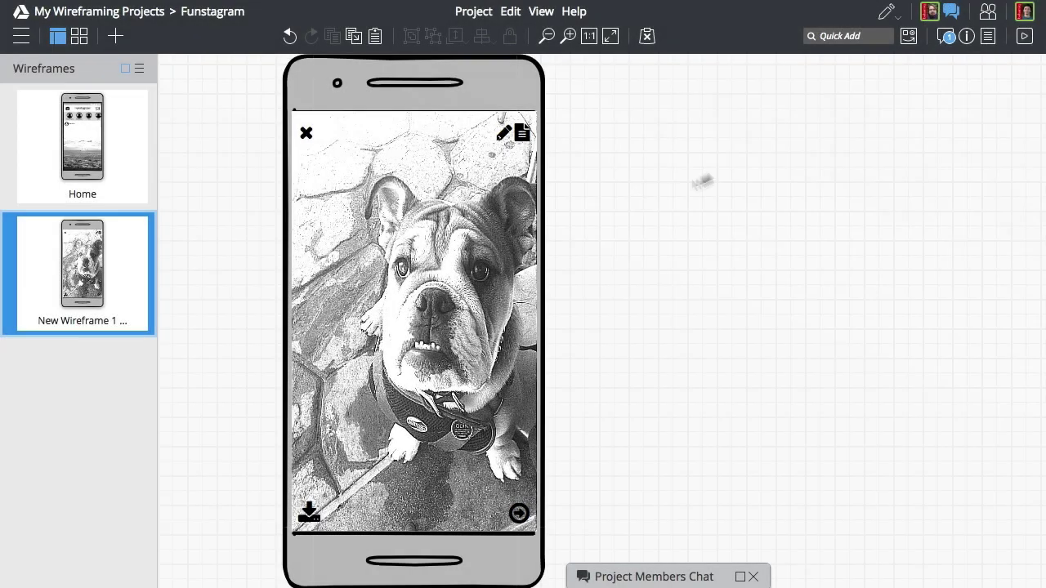
click(942, 37)
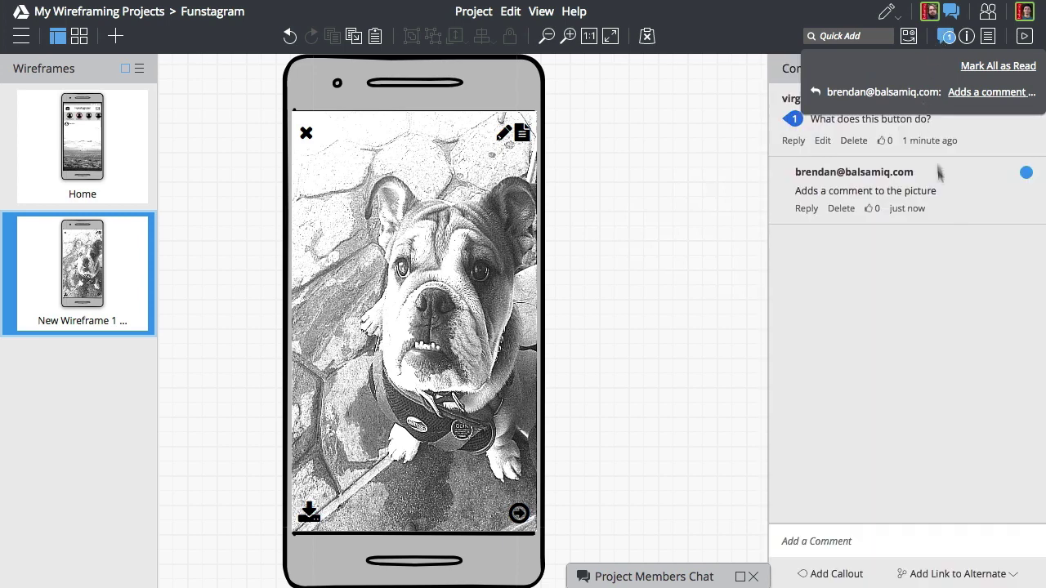
click(868, 209)
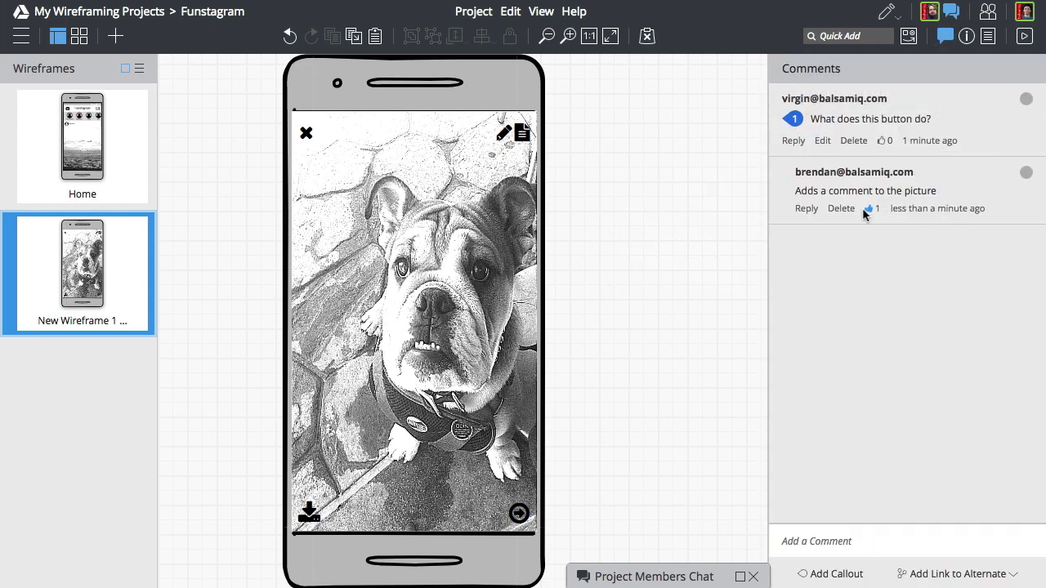
Close the comments and rename the New Wireframe 1 copy wireframe to 'Photo'.
click(944, 36)
click(965, 36)
click(109, 168)
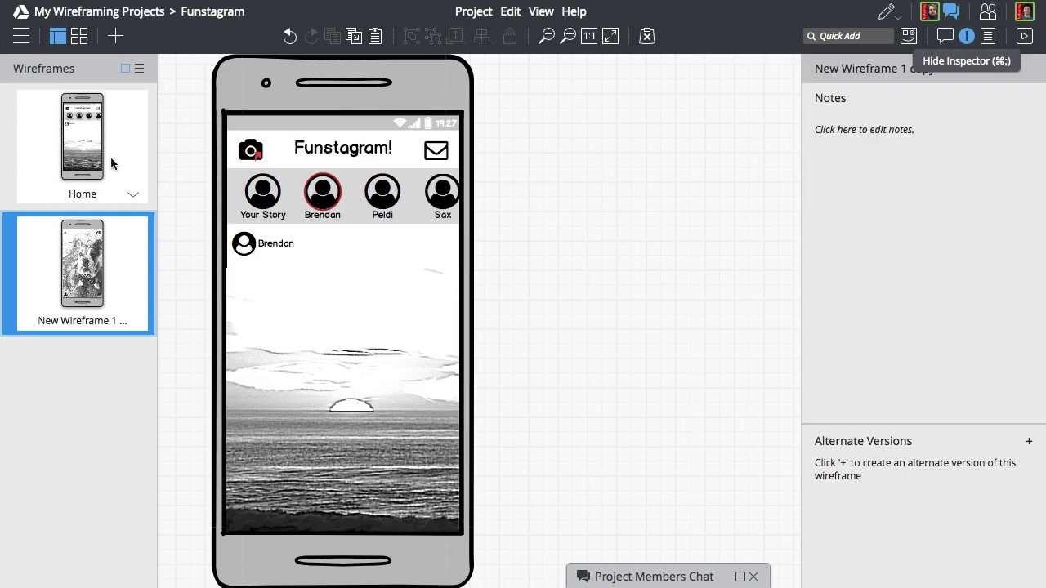
click(101, 323)
double_click(100, 322)
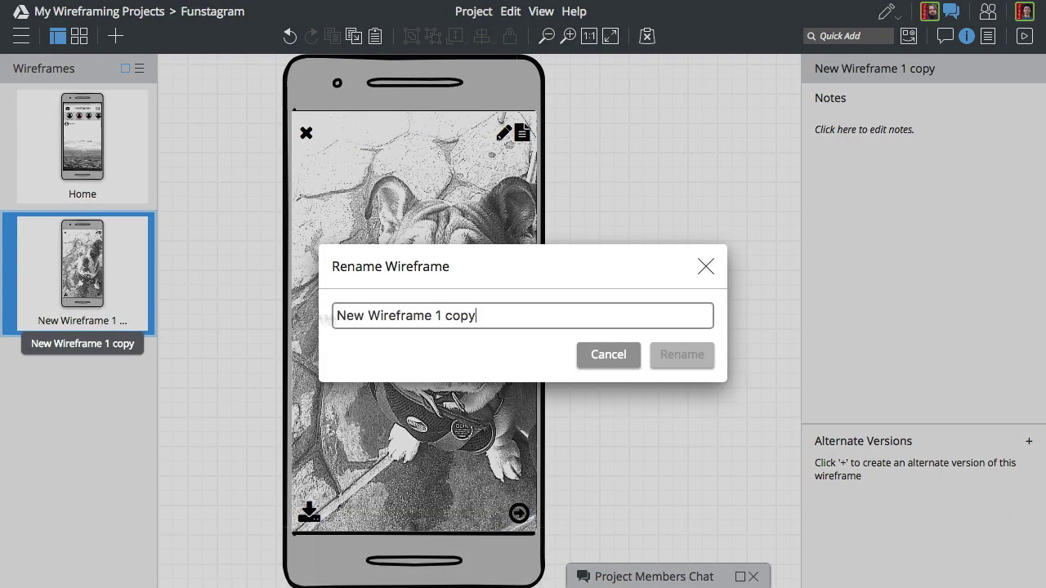
key(ctrl+a)
text(Photo)
key(Return)
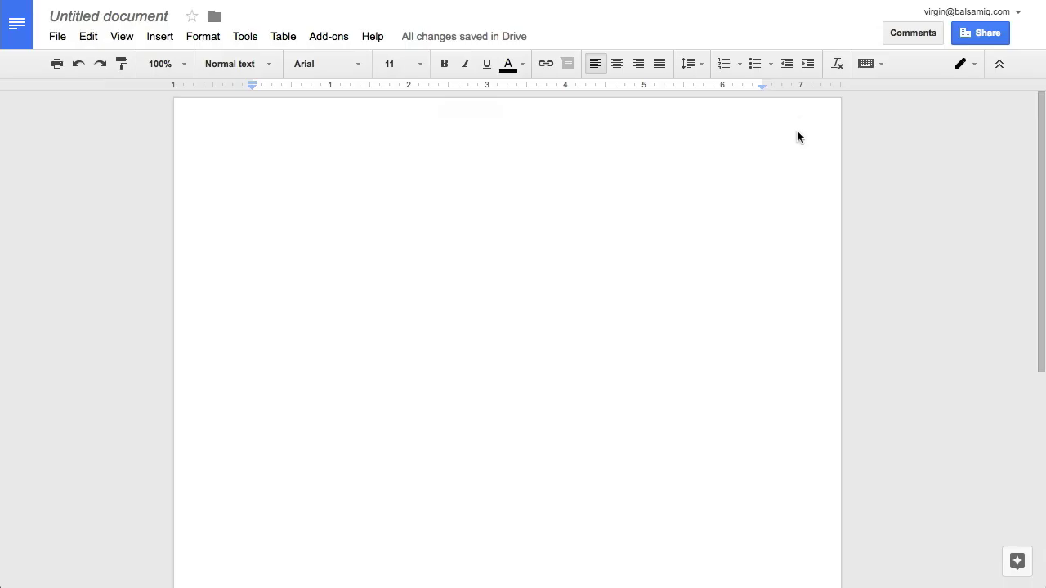
Title the Google Docs document 'My document'.
click(109, 15)
text(My document)
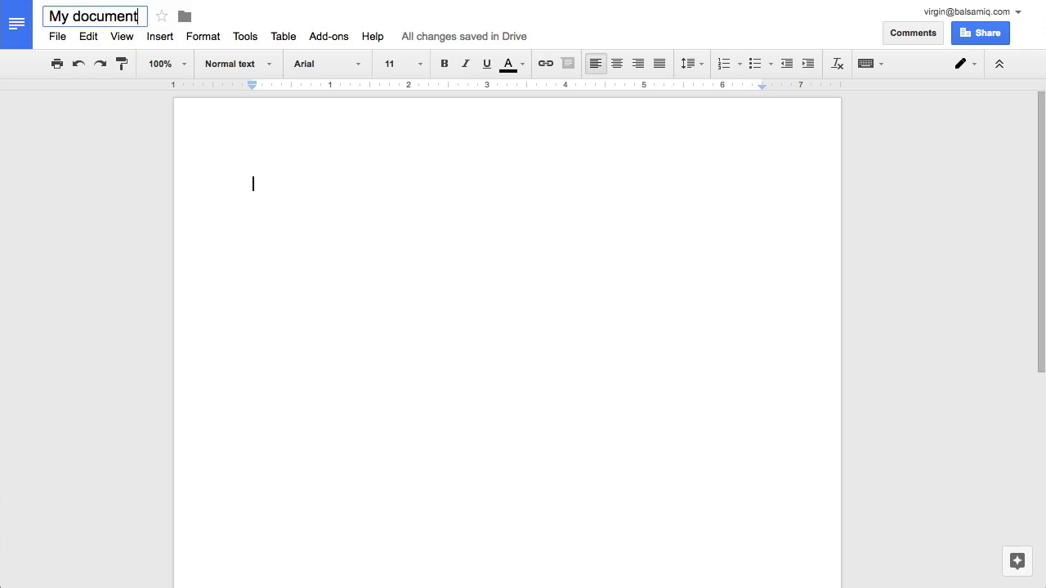
key(Return)
Insert the Funstagram project's Photo wireframe via the Balsamiq Wireframes add-on.
click(342, 36)
mouse_move(437, 102)
click(566, 101)
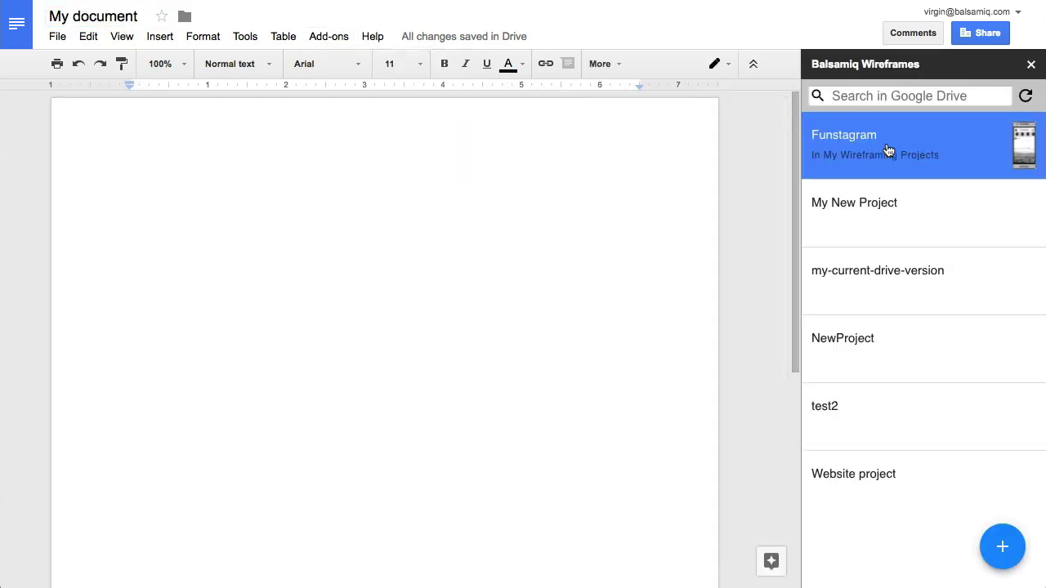
click(886, 146)
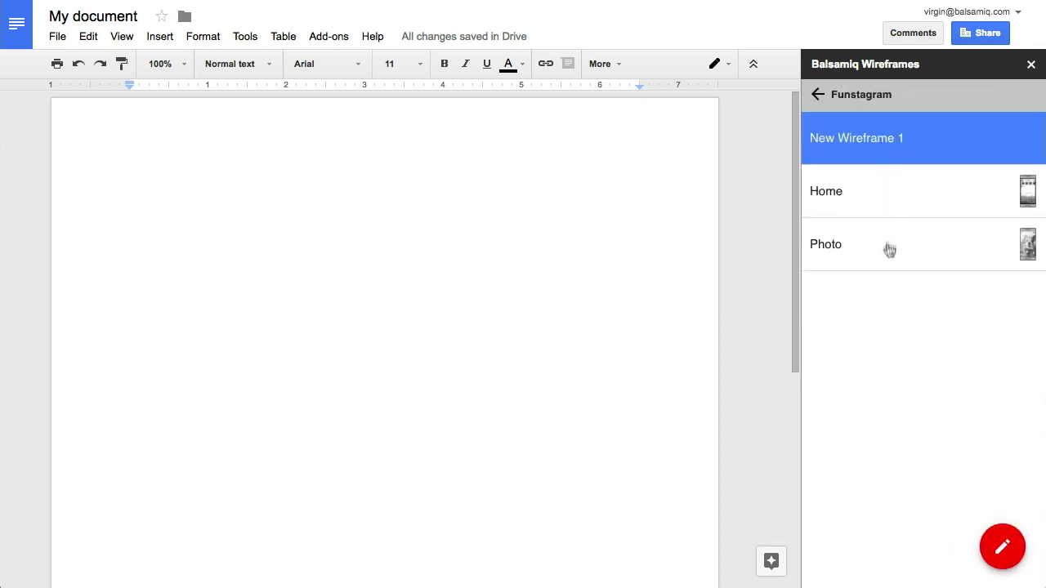
click(889, 249)
click(926, 562)
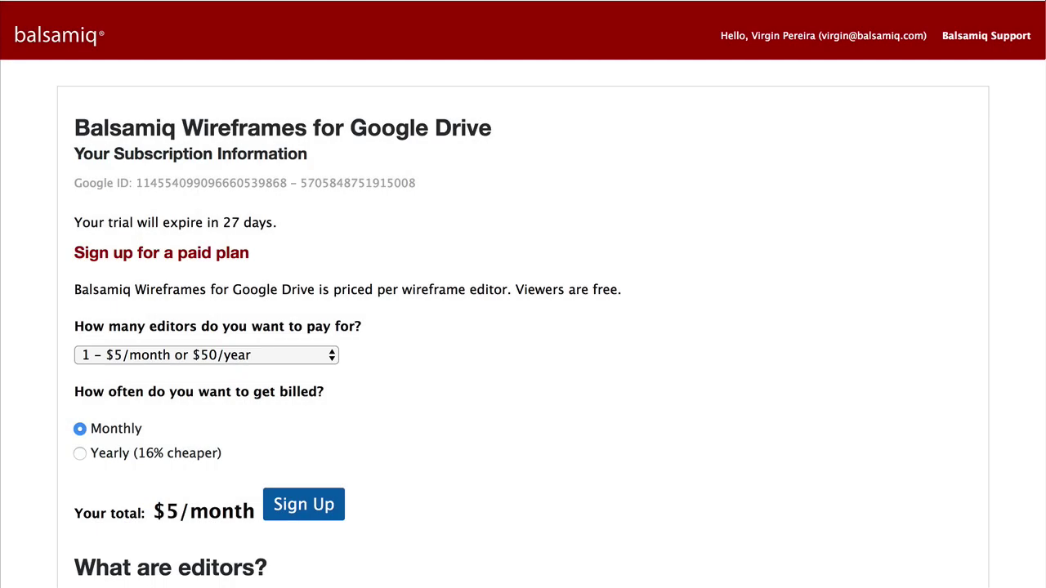
Show the 'How many editors' plan options on the subscription page.
scroll(355, 384, down, 5)
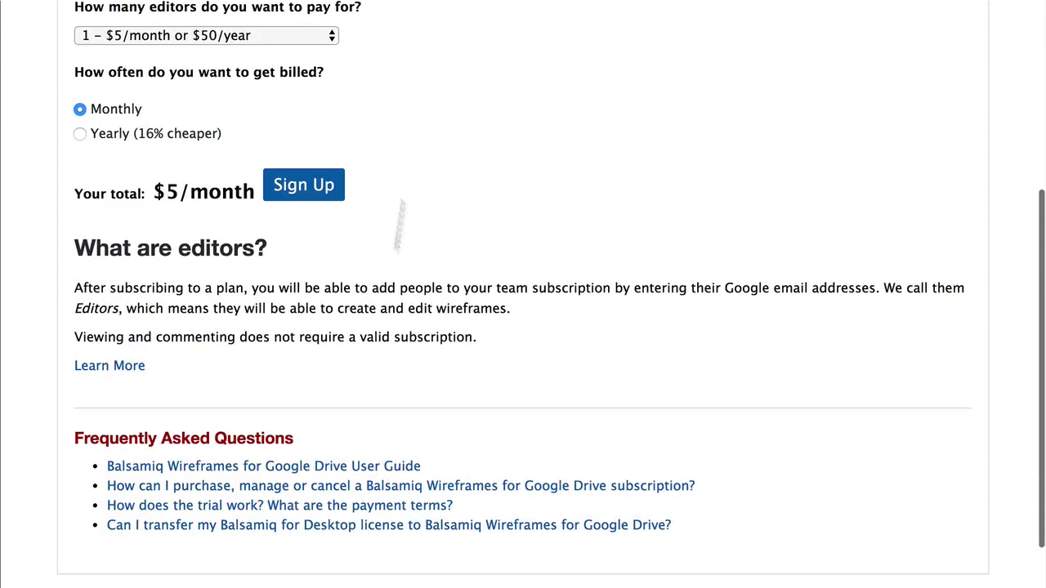
click(332, 37)
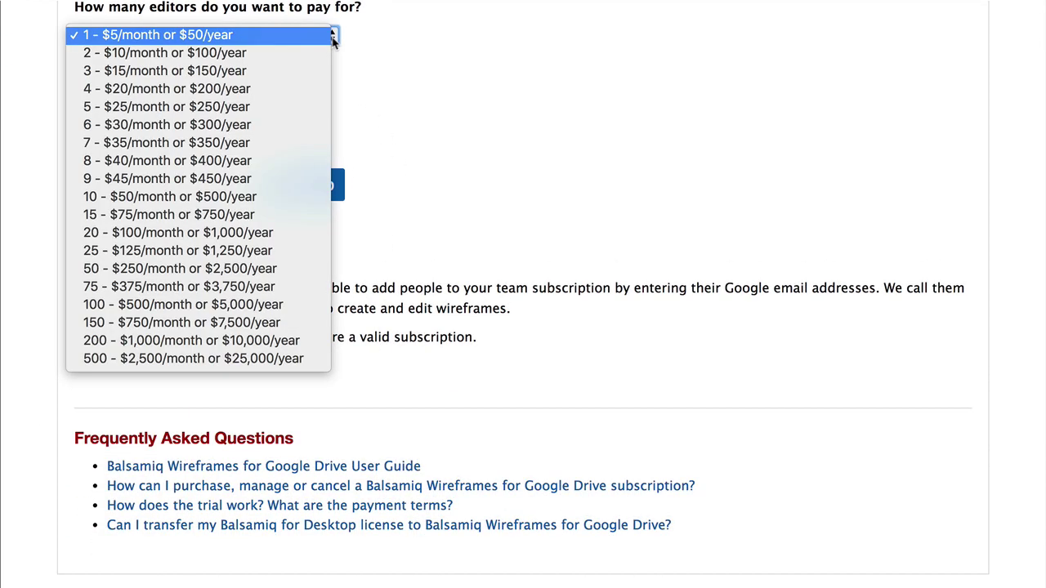